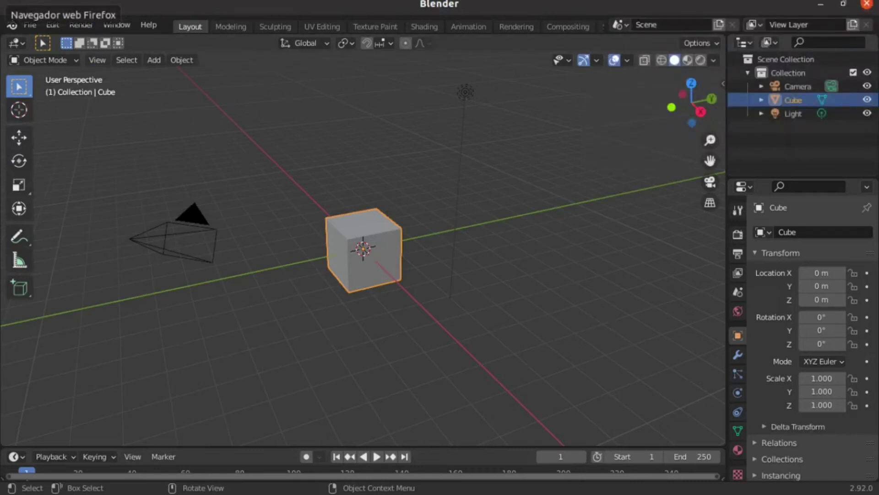
- Open the MB-Lab GitHub repository in the browser and show its download options
{"action": "left_click", "coordinate": [3, 15]}
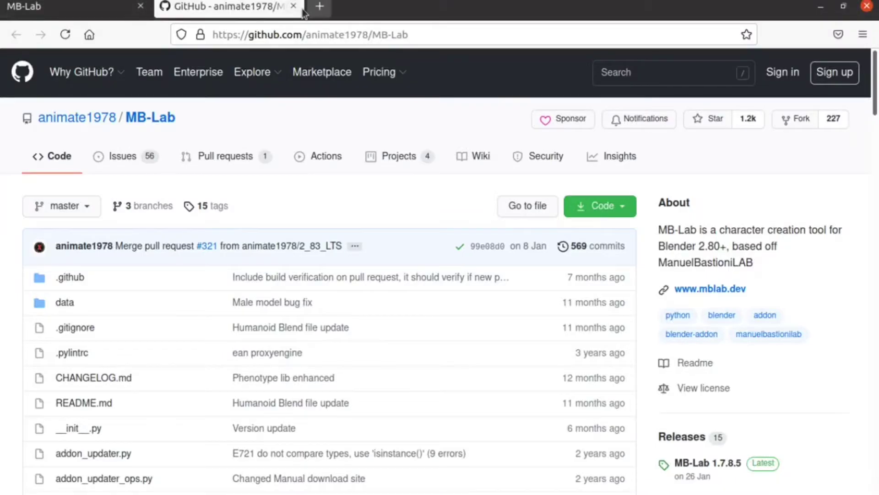
{"action": "left_click", "coordinate": [293, 6]}
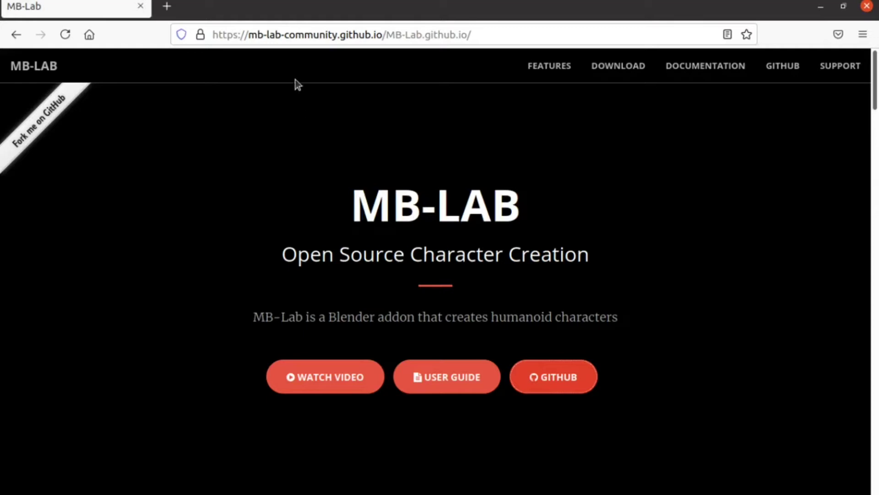
{"action": "left_click", "coordinate": [281, 40]}
{"action": "left_click", "coordinate": [658, 342]}
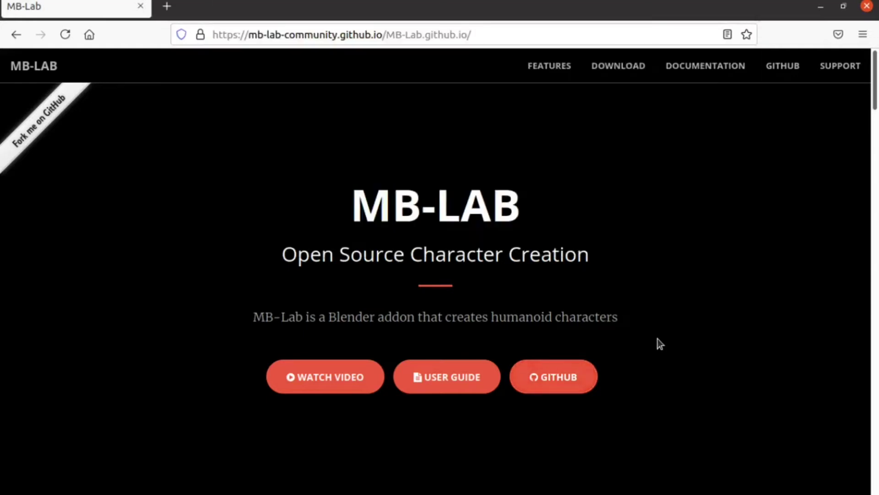
{"action": "left_click", "coordinate": [577, 392]}
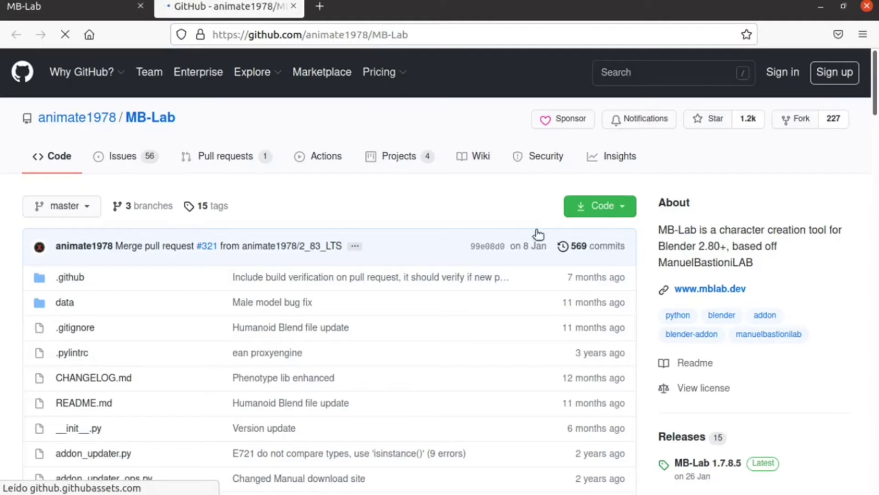
{"action": "left_click", "coordinate": [601, 210]}
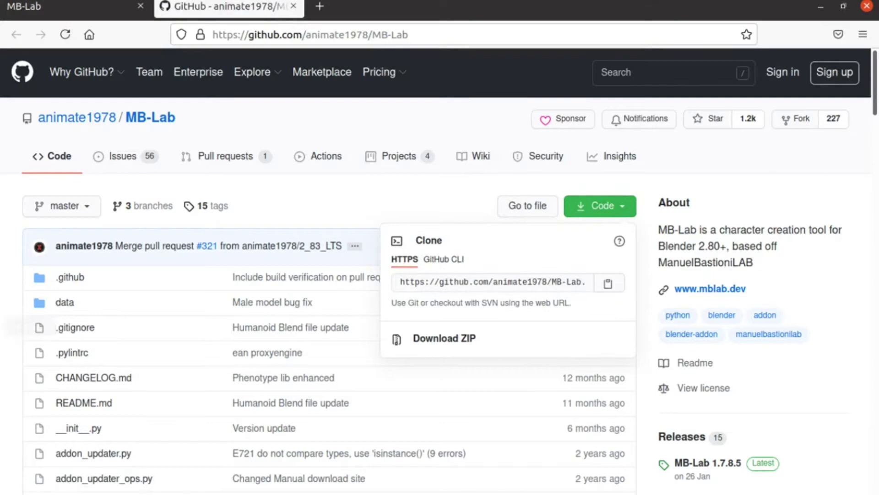
{"action": "left_click", "coordinate": [1, 321]}
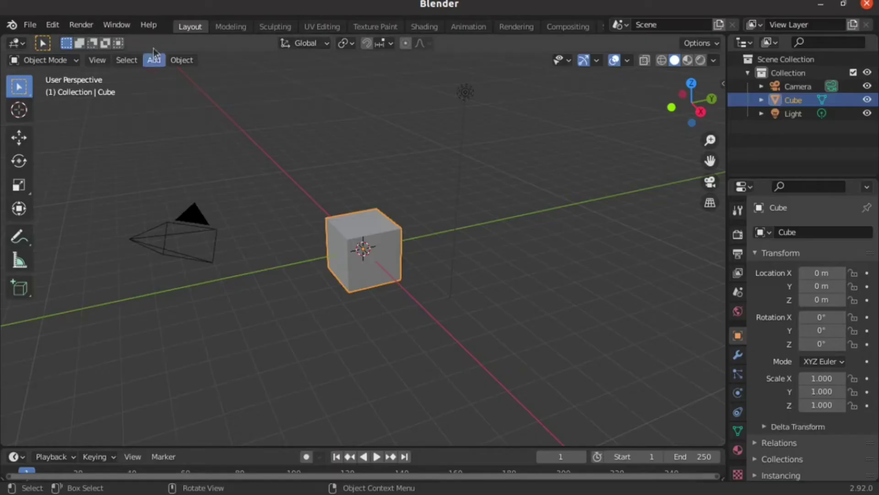
- Install MB-Lab-master.zip from Downloads and enable the Characters: MB-Lab add-on
{"action": "left_click", "coordinate": [52, 25]}
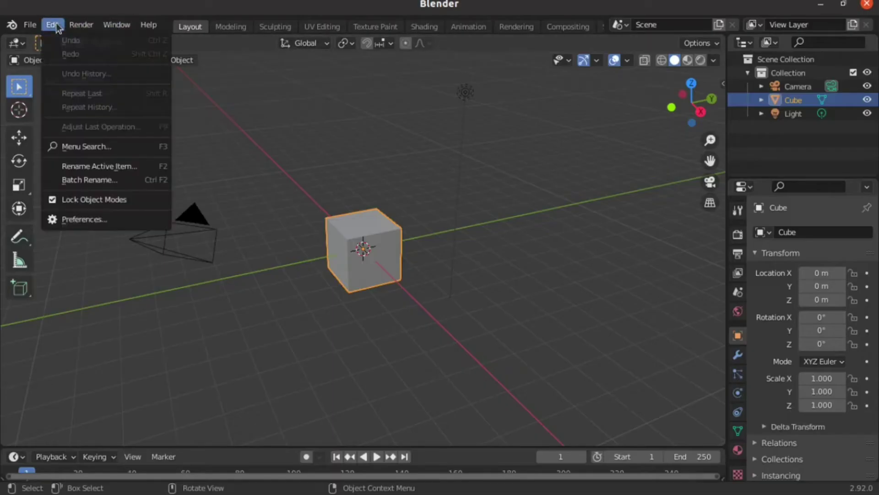
{"action": "left_click", "coordinate": [98, 221]}
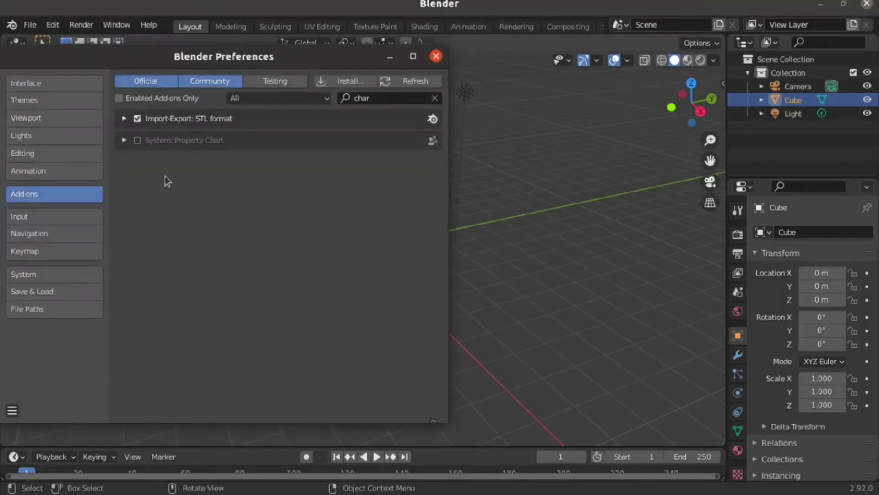
{"action": "left_click", "coordinate": [330, 86]}
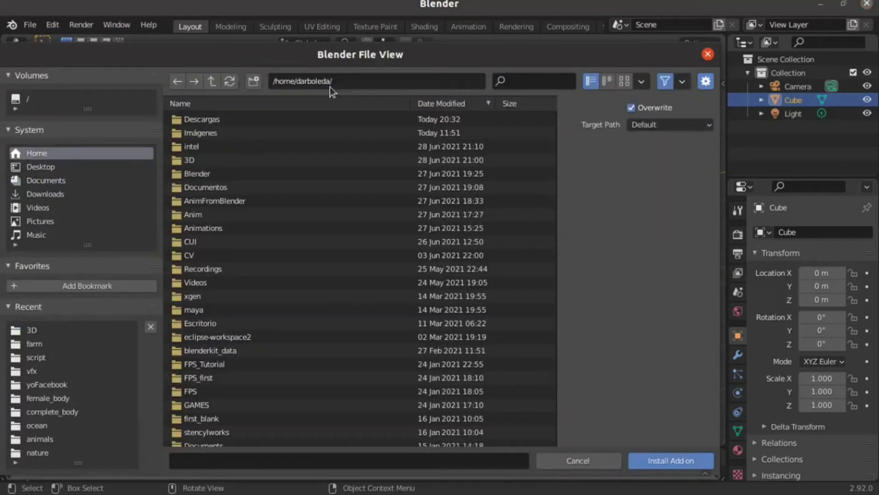
{"action": "left_click", "coordinate": [56, 196]}
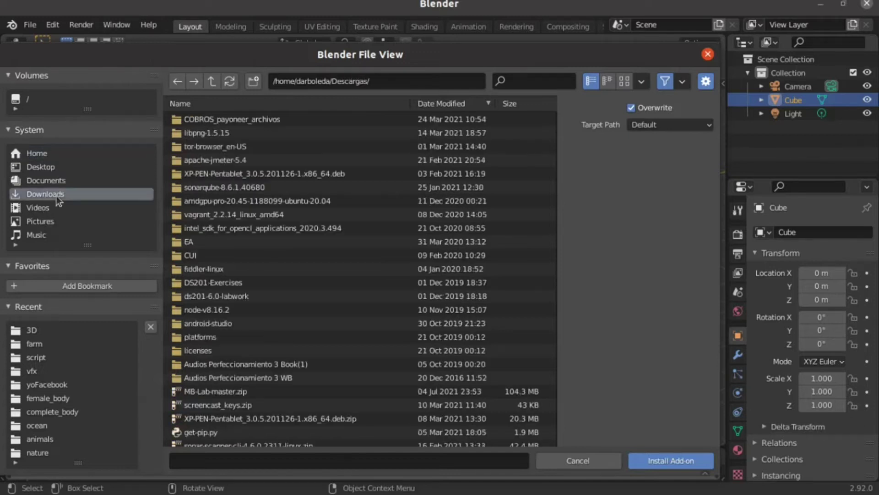
{"action": "double_click", "coordinate": [227, 393]}
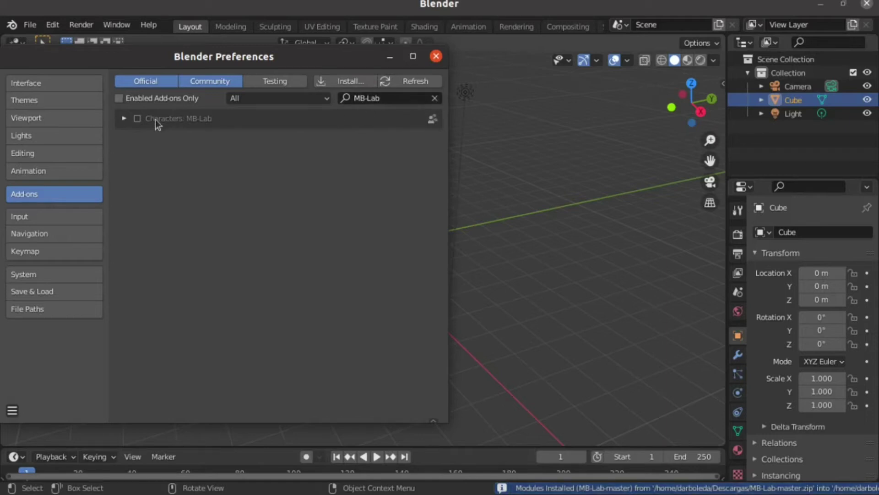
{"action": "left_click", "coordinate": [138, 119]}
{"action": "left_click", "coordinate": [441, 58]}
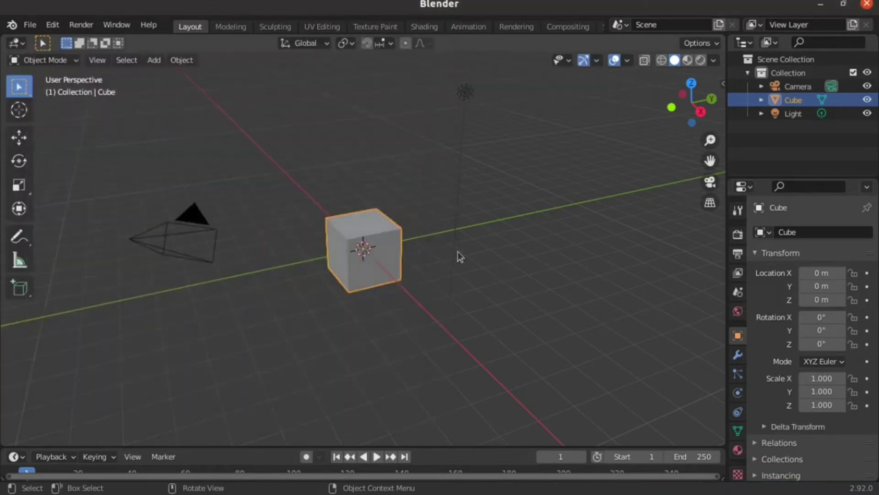
- Delete the default cube and bring up the MB-Lab creation options in the sidebar
{"action": "key", "text": "x"}
{"action": "left_click", "coordinate": [387, 245]}
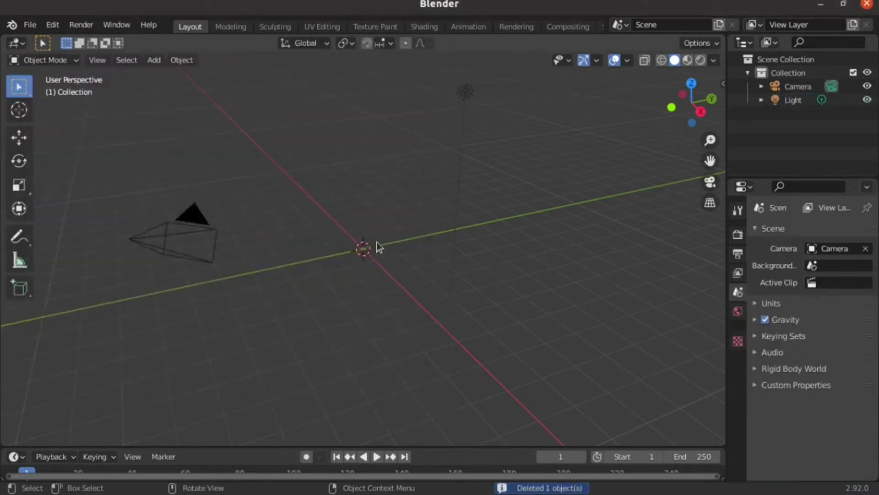
{"action": "key", "text": "n"}
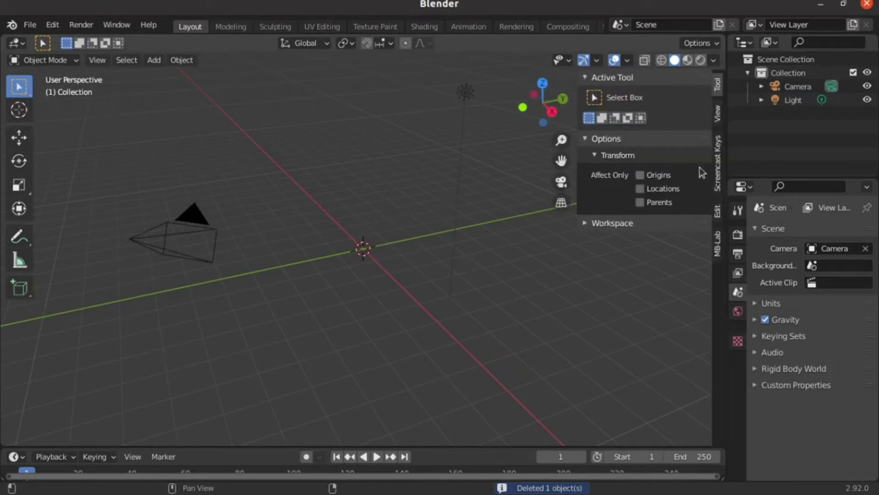
{"action": "left_click", "coordinate": [720, 253]}
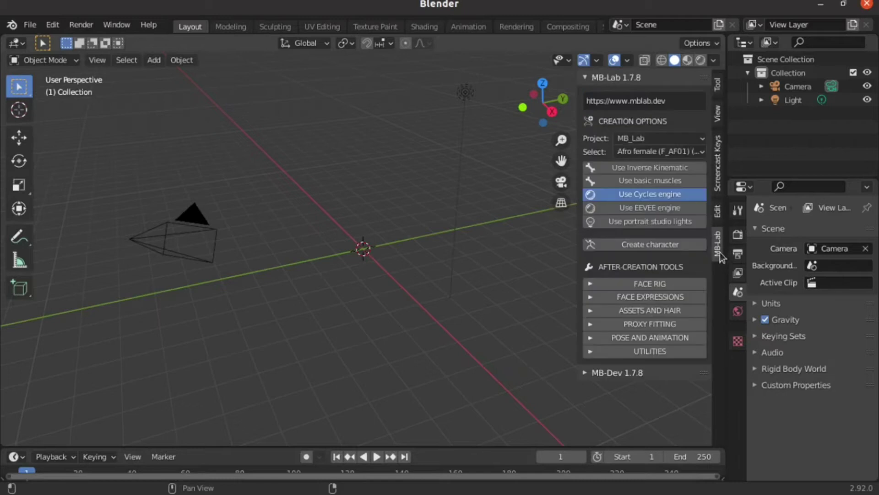
- Create a Male elf character with inverse kinematics, EEVEE and portrait studio lights
{"action": "left_click", "coordinate": [644, 152]}
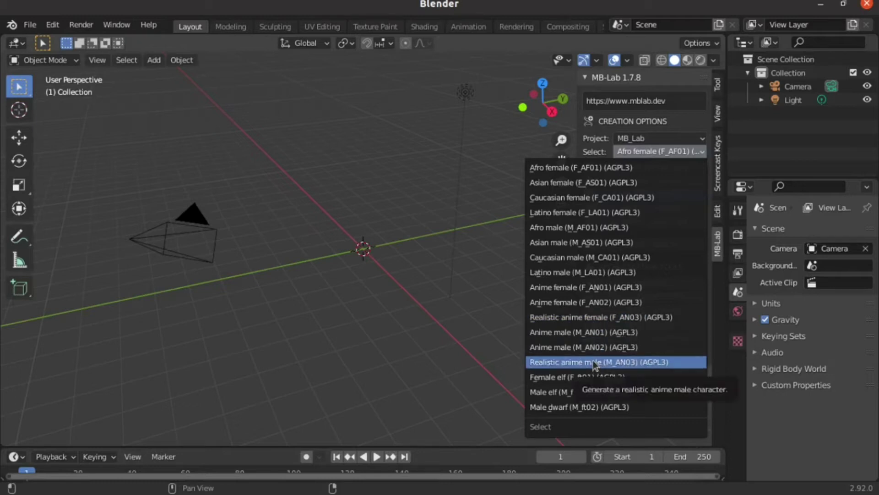
{"action": "left_click", "coordinate": [570, 394]}
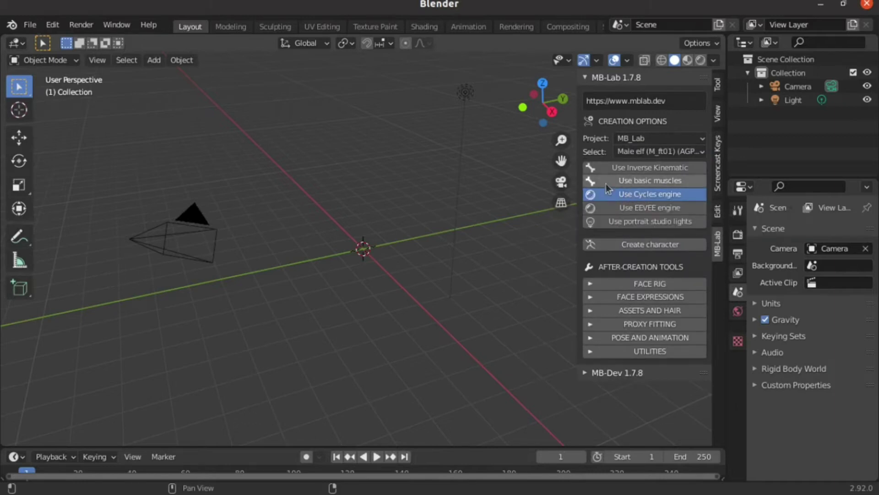
{"action": "left_click", "coordinate": [627, 170]}
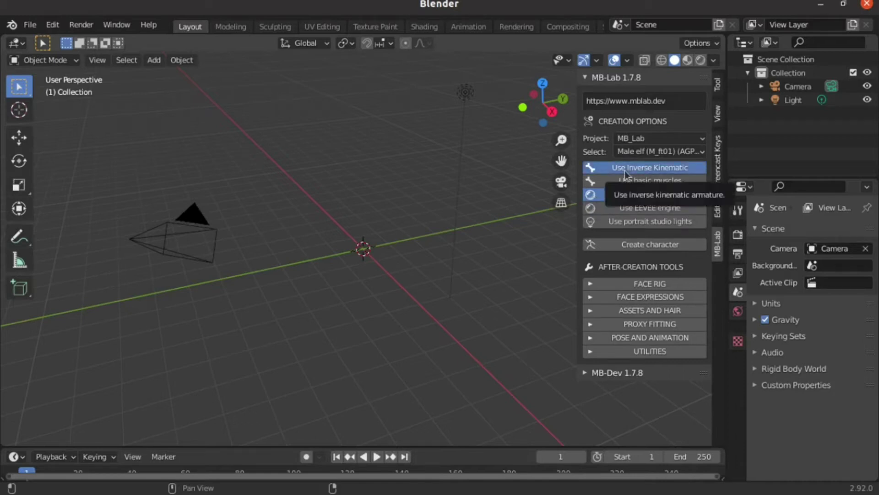
{"action": "left_click", "coordinate": [645, 208]}
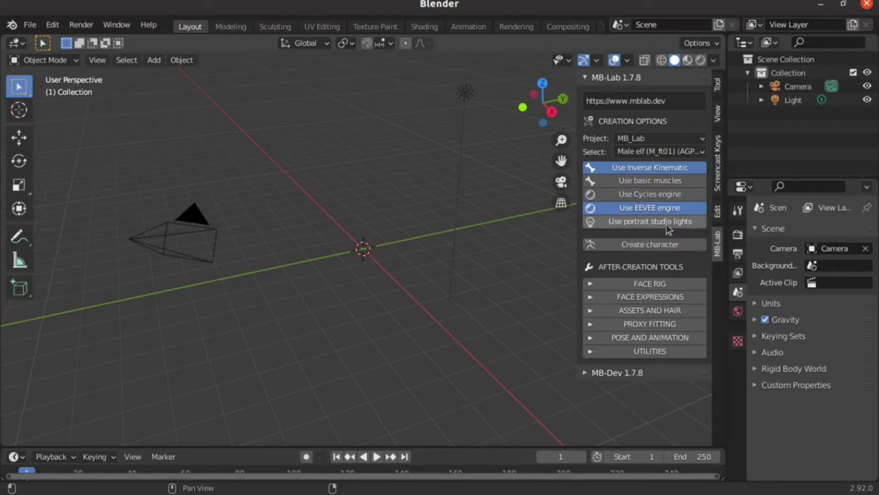
{"action": "left_click", "coordinate": [643, 223]}
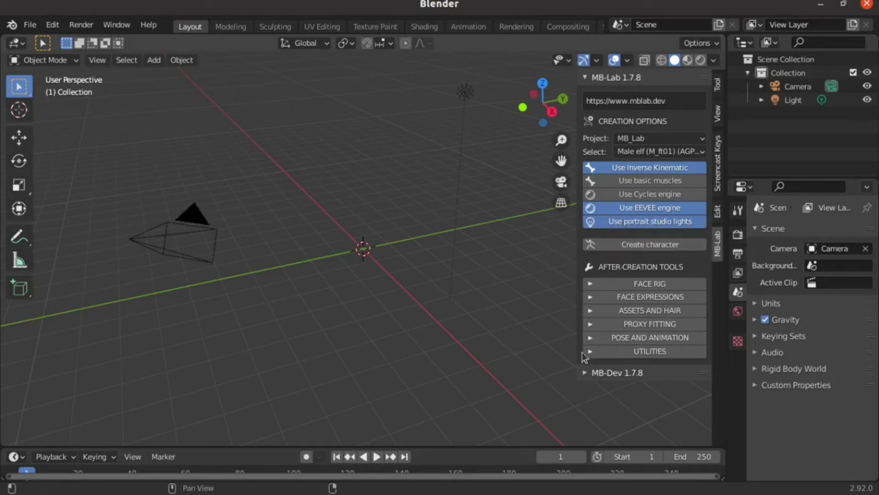
{"action": "left_click", "coordinate": [612, 248]}
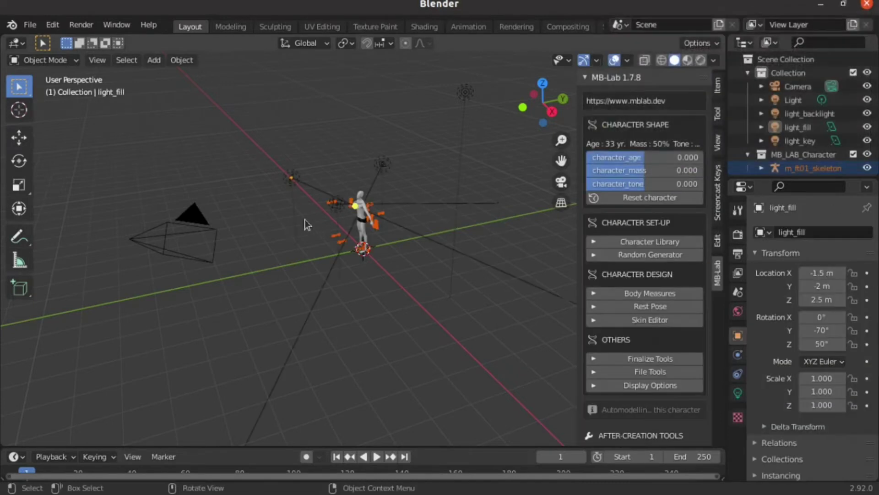
- Frame the elf's head and torso in front orthographic view and select its body mesh
{"action": "key", "text": "KP_1"}
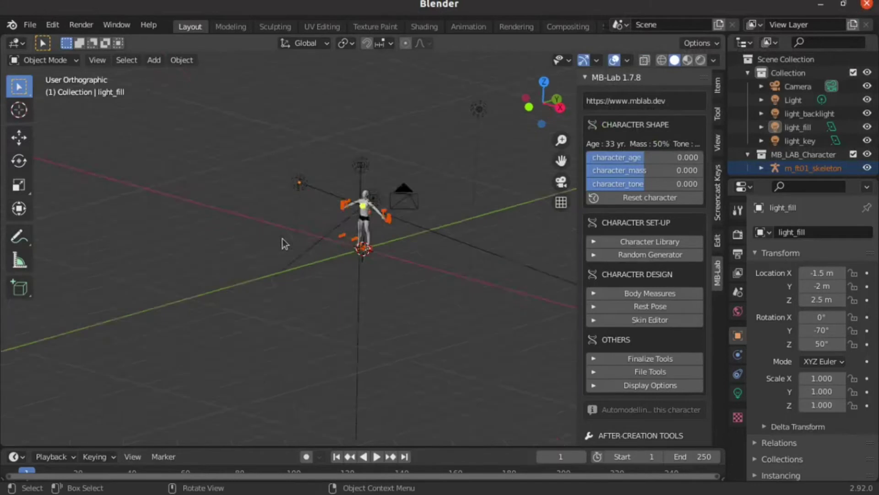
{"action": "scroll", "coordinate": [394, 210], "scroll_direction": "up", "scroll_amount": 6}
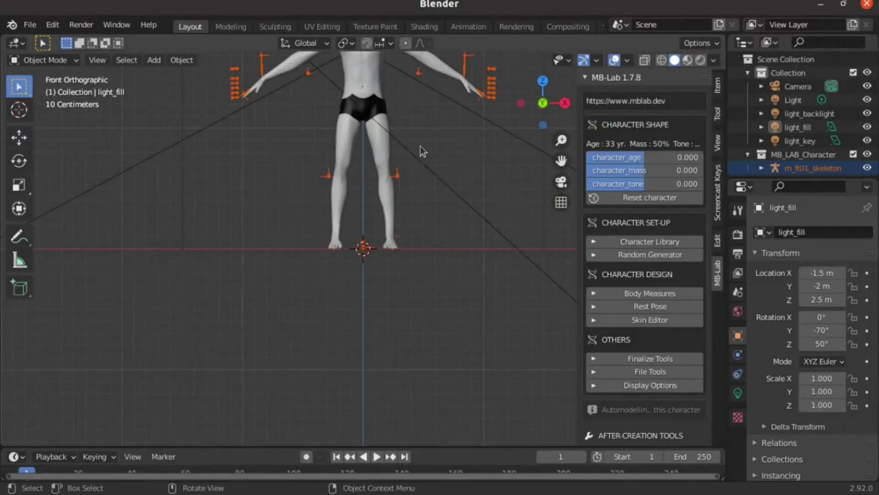
{"action": "middle_click_drag", "start_coordinate": [419, 145], "coordinate": [393, 295], "text": "shift"}
{"action": "scroll", "coordinate": [395, 213], "scroll_direction": "up", "scroll_amount": 3}
{"action": "middle_click_drag", "start_coordinate": [395, 213], "coordinate": [411, 260], "text": "shift"}
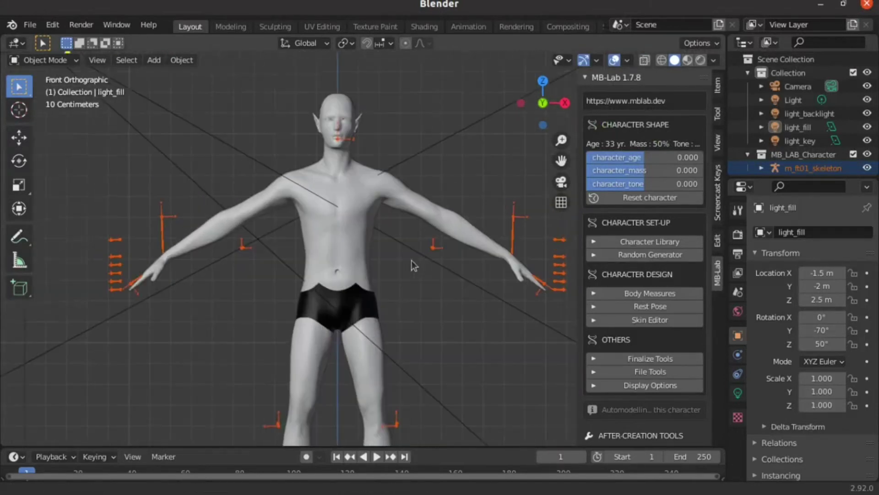
{"action": "scroll", "coordinate": [411, 260], "scroll_direction": "up", "scroll_amount": 1}
{"action": "left_click", "coordinate": [385, 232]}
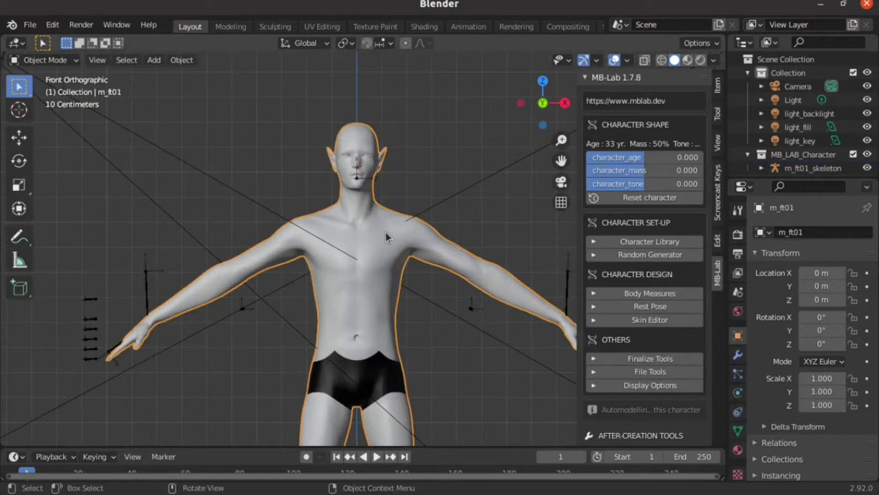
- Enter Edit Mode with edge select, then return to Object Mode
{"action": "key", "text": "Tab"}
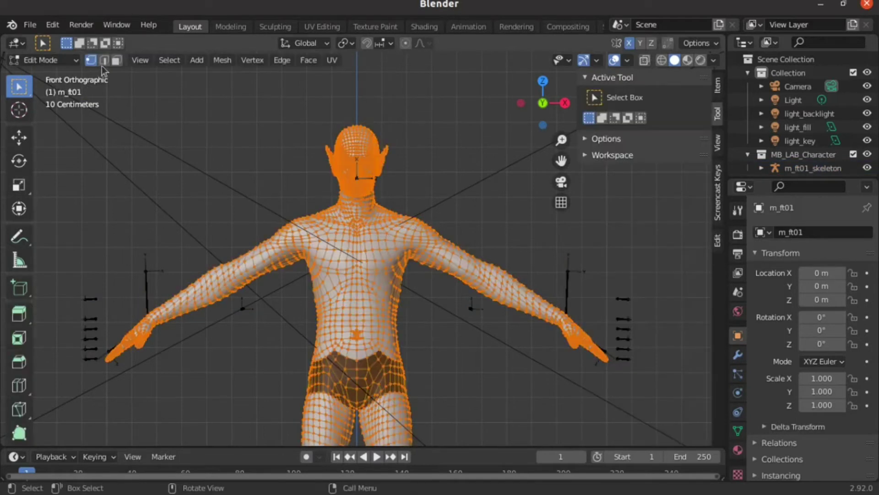
{"action": "left_click", "coordinate": [104, 60]}
{"action": "scroll", "coordinate": [385, 188], "scroll_direction": "up", "scroll_amount": 3}
{"action": "scroll", "coordinate": [385, 188], "scroll_direction": "down", "scroll_amount": 1}
{"action": "scroll", "coordinate": [392, 183], "scroll_direction": "down", "scroll_amount": 2}
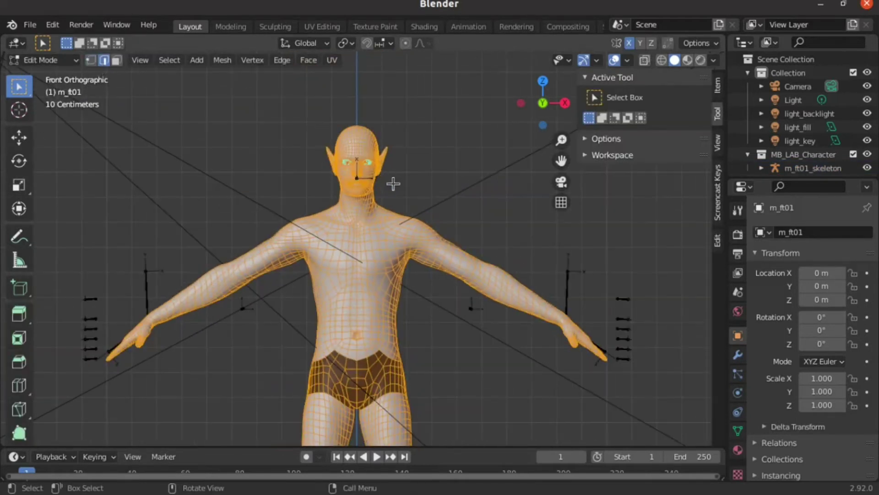
{"action": "key", "text": "Tab"}
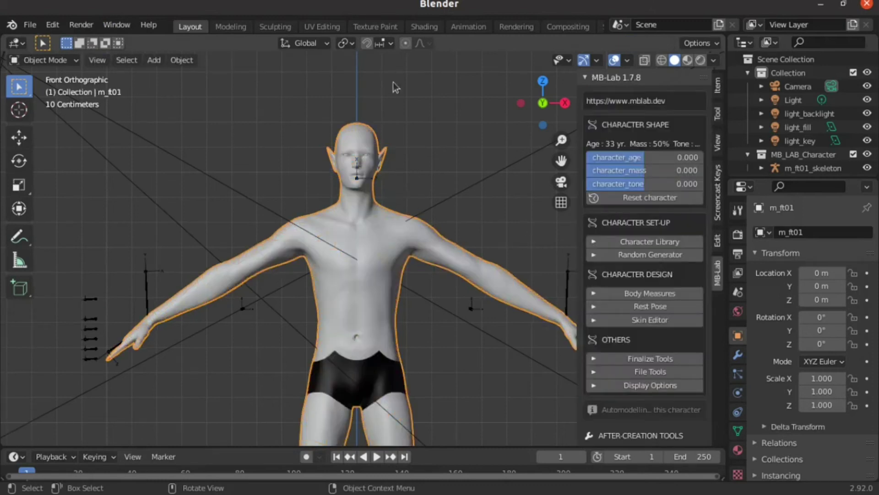
- Try character_age 1 and character_mass 1, then reset character_mass to 0
{"action": "left_click", "coordinate": [634, 157]}
{"action": "type", "text": "1"}
{"action": "left_click", "coordinate": [384, 178]}
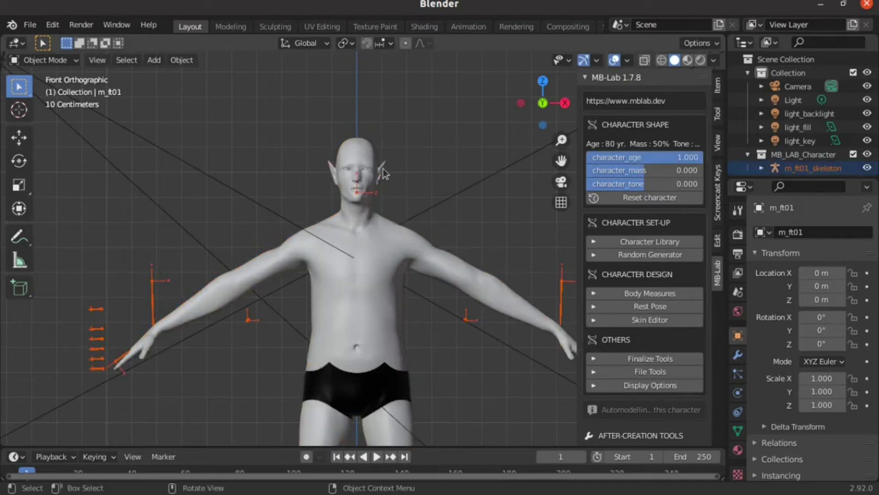
{"action": "scroll", "coordinate": [369, 192], "scroll_direction": "up", "scroll_amount": 2}
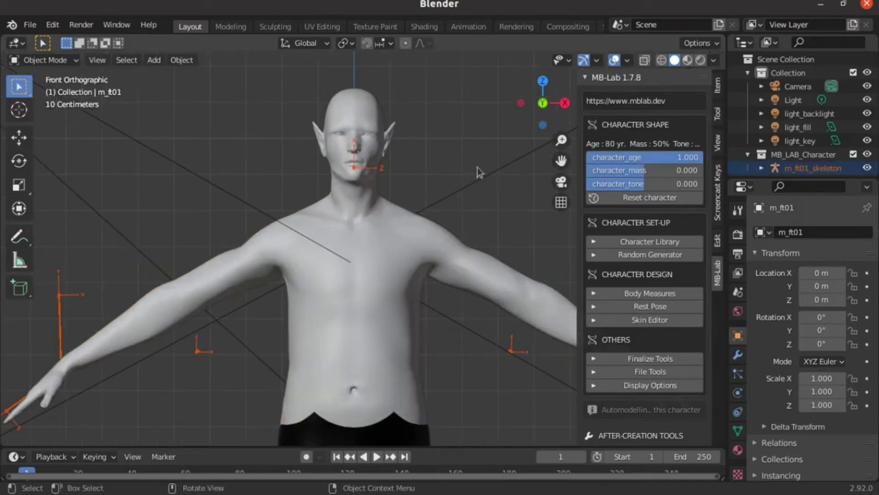
{"action": "left_click", "coordinate": [652, 173]}
{"action": "type", "text": "1"}
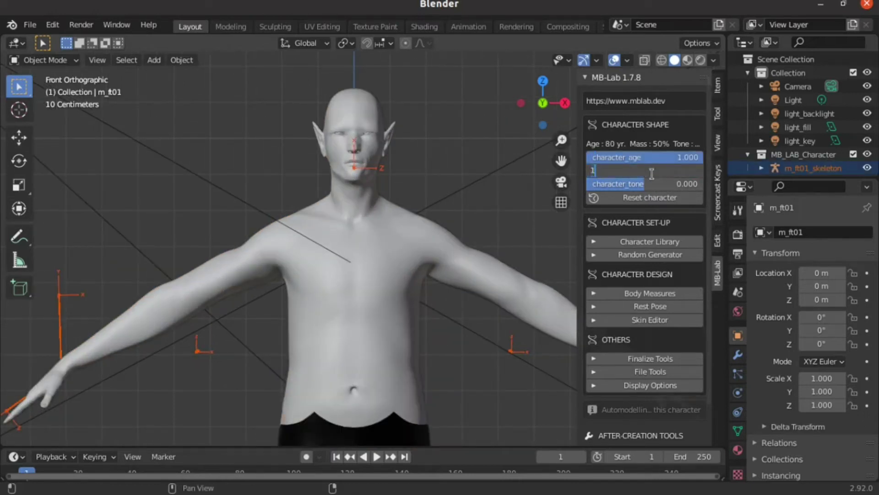
{"action": "key", "text": "Return"}
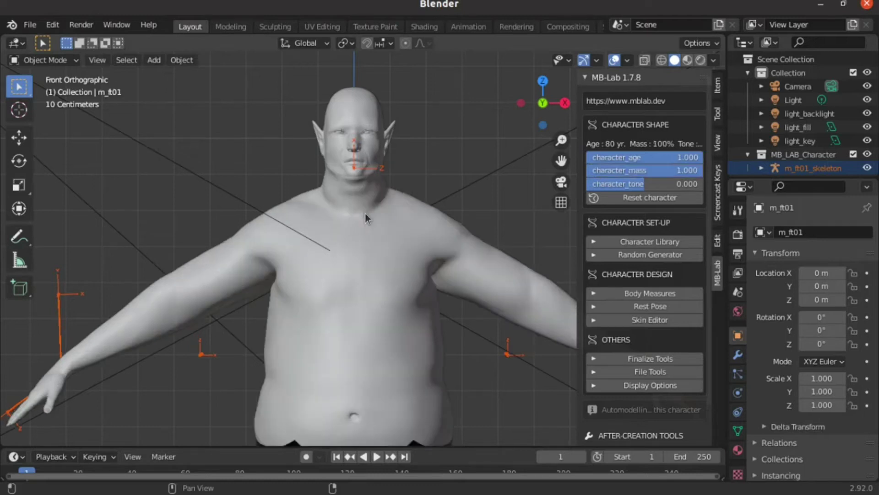
{"action": "left_click", "coordinate": [617, 175]}
{"action": "type", "text": "0"}
{"action": "key", "text": "Return"}
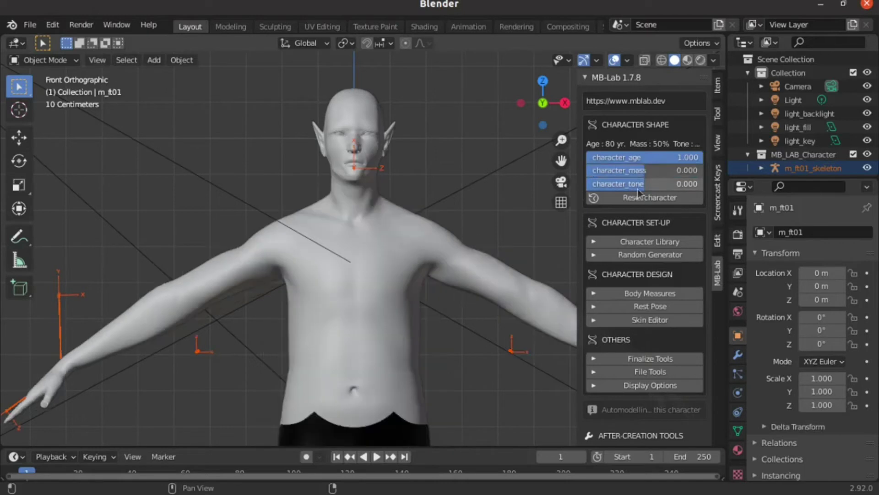
- Set character_tone to 1 after first trying 0.5
{"action": "left_click", "coordinate": [637, 189]}
{"action": "type", "text": "0.01"}
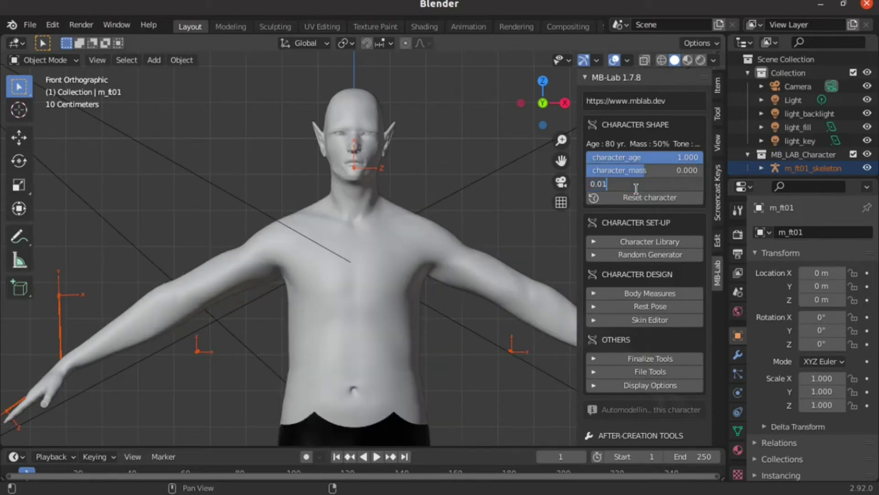
{"action": "key", "text": "BackSpace"}
{"action": "key", "text": "BackSpace"}
{"action": "type", "text": "5"}
{"action": "key", "text": "Return"}
{"action": "left_click", "coordinate": [630, 184]}
{"action": "type", "text": "1"}
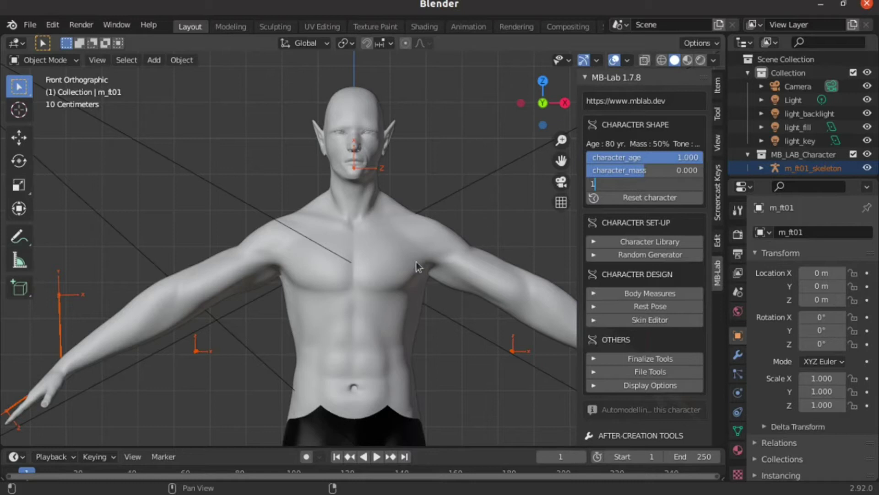
{"action": "key", "text": "Return"}
- Set character_age to 0 (33 years) and character_mass to 0.2
{"action": "scroll", "coordinate": [411, 235], "scroll_direction": "down", "scroll_amount": 2}
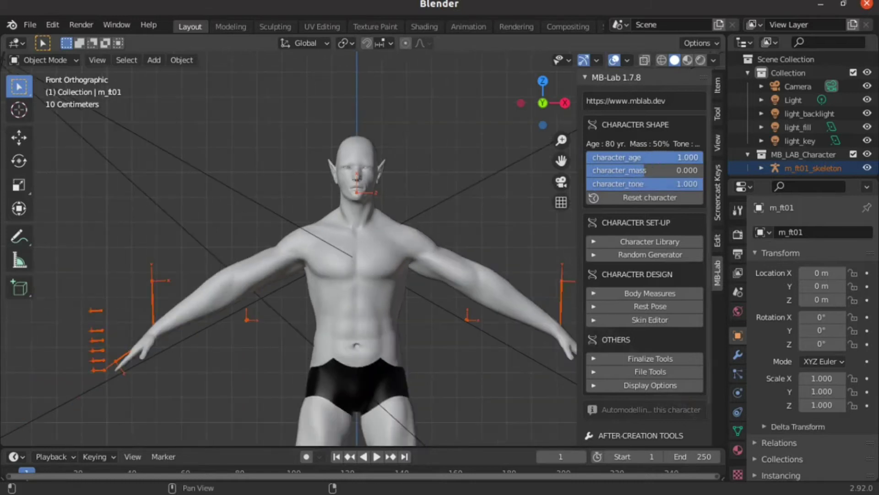
{"action": "left_click", "coordinate": [636, 157]}
{"action": "type", "text": "0"}
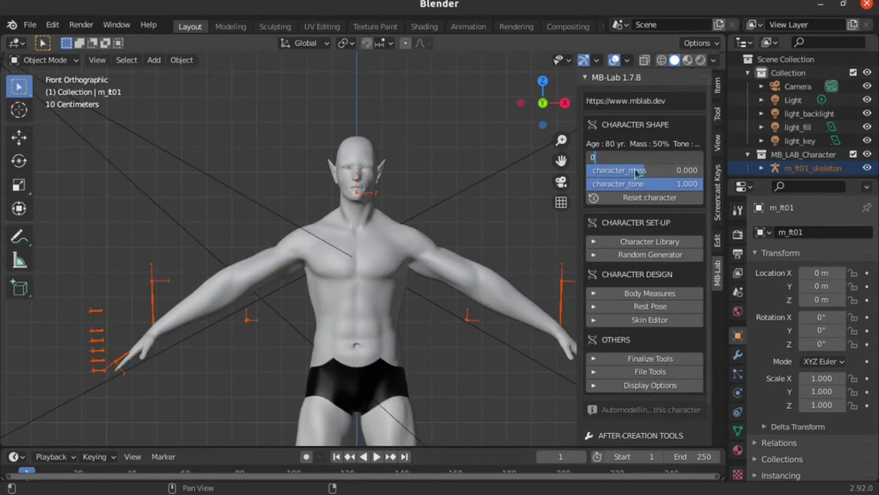
{"action": "key", "text": "Return"}
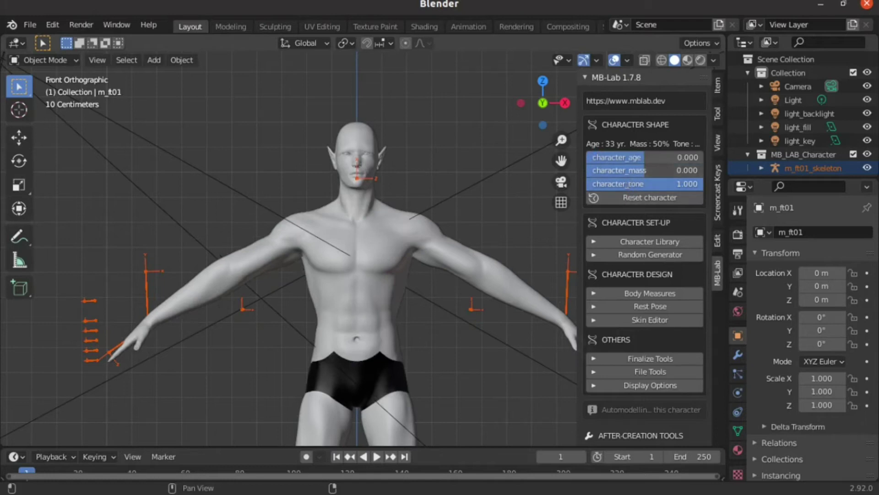
{"action": "left_click", "coordinate": [630, 169]}
{"action": "type", "text": "0.2"}
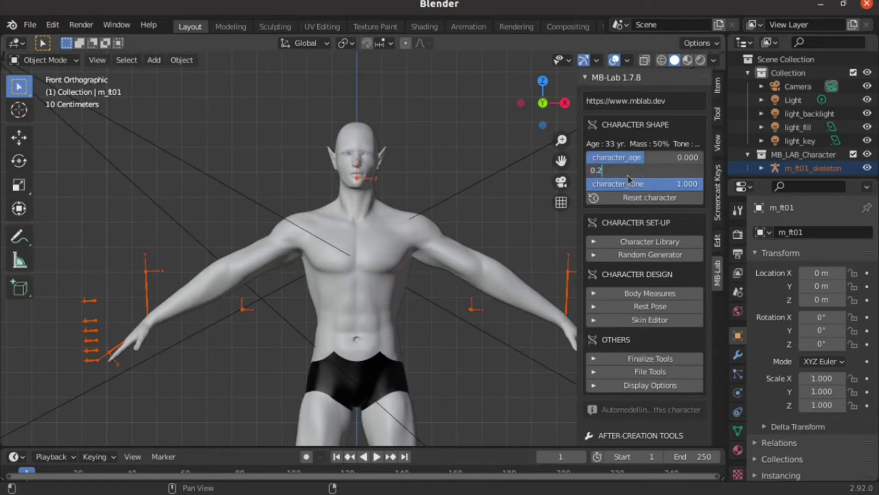
{"action": "key", "text": "Return"}
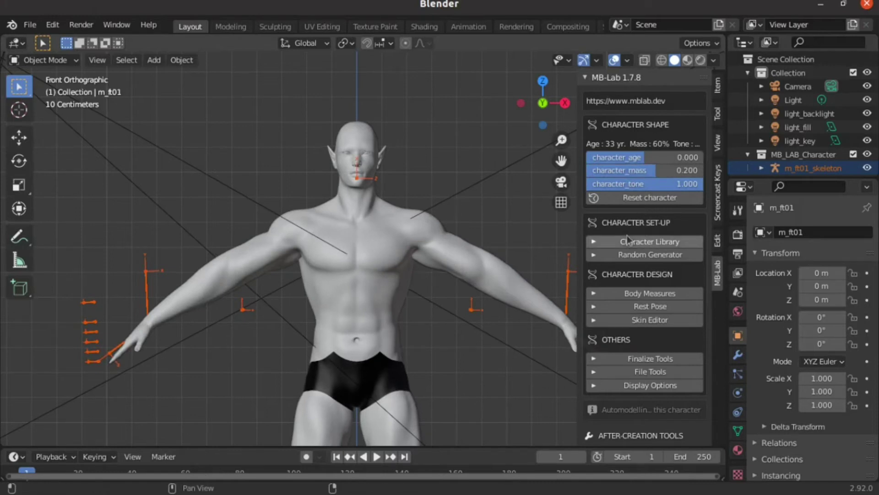
{"action": "scroll", "coordinate": [646, 208], "scroll_direction": "down", "scroll_amount": 2}
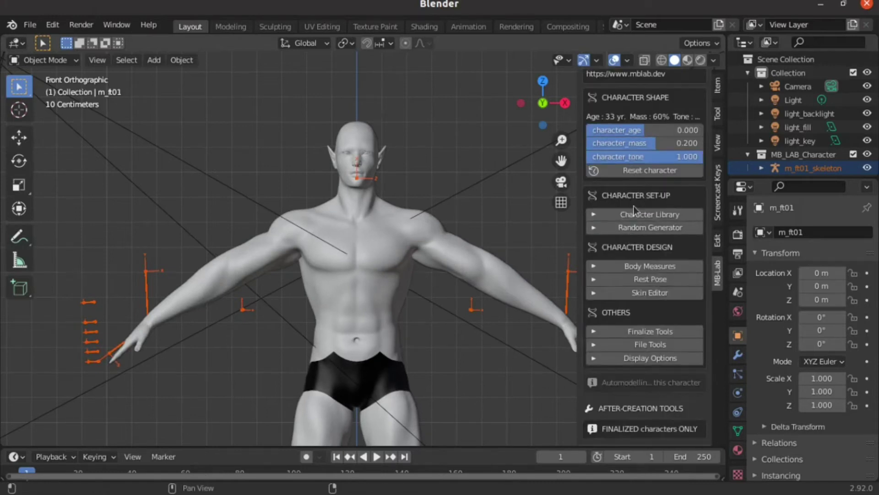
- In Body Measures, try abdomen Tone values of 2 and then 0
{"action": "left_click", "coordinate": [595, 269]}
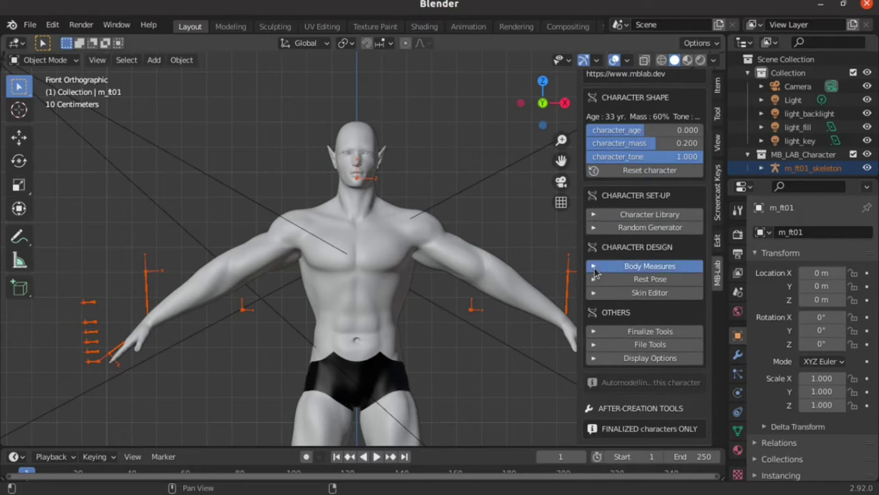
{"action": "scroll", "coordinate": [654, 180], "scroll_direction": "down", "scroll_amount": 4}
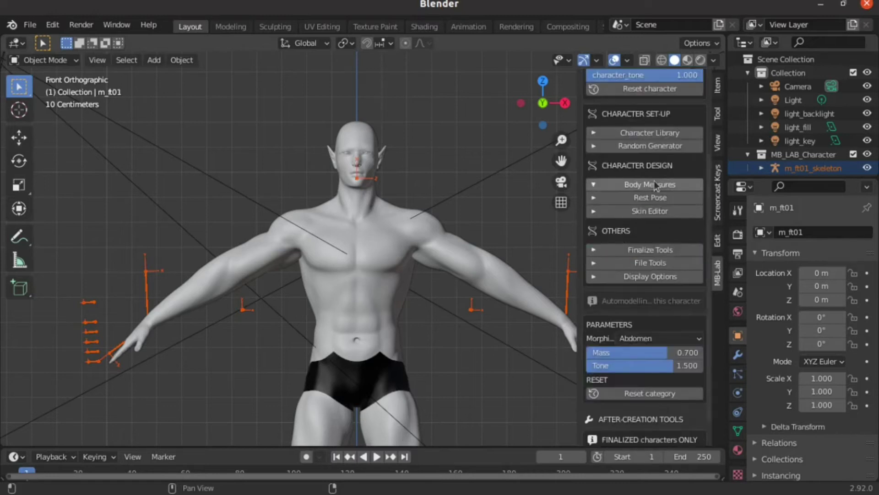
{"action": "scroll", "coordinate": [654, 181], "scroll_direction": "down", "scroll_amount": 1}
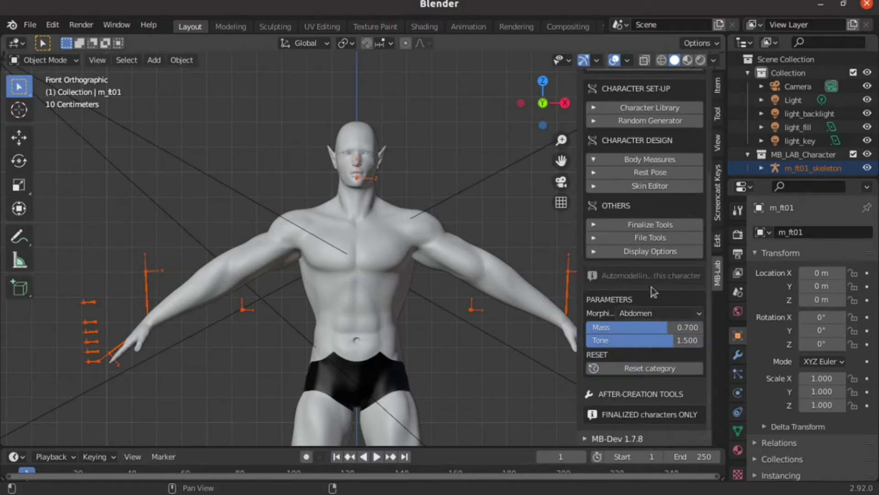
{"action": "left_click", "coordinate": [664, 346]}
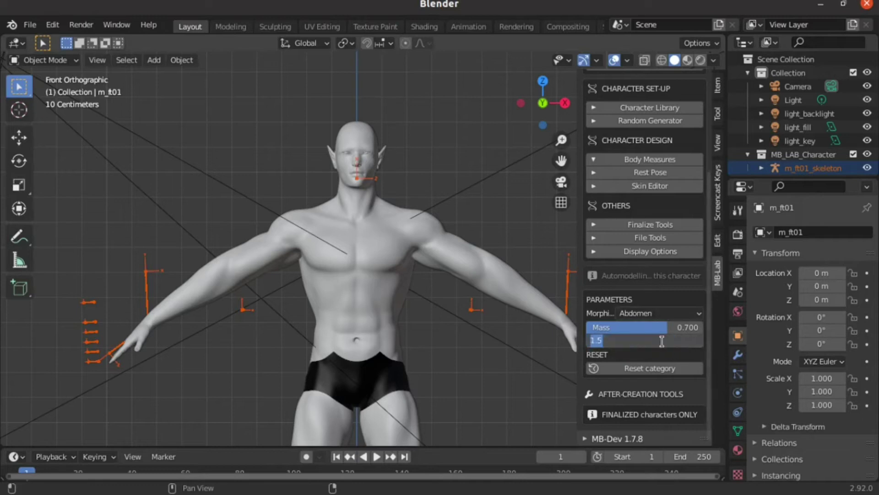
{"action": "type", "text": "2"}
{"action": "key", "text": "Return"}
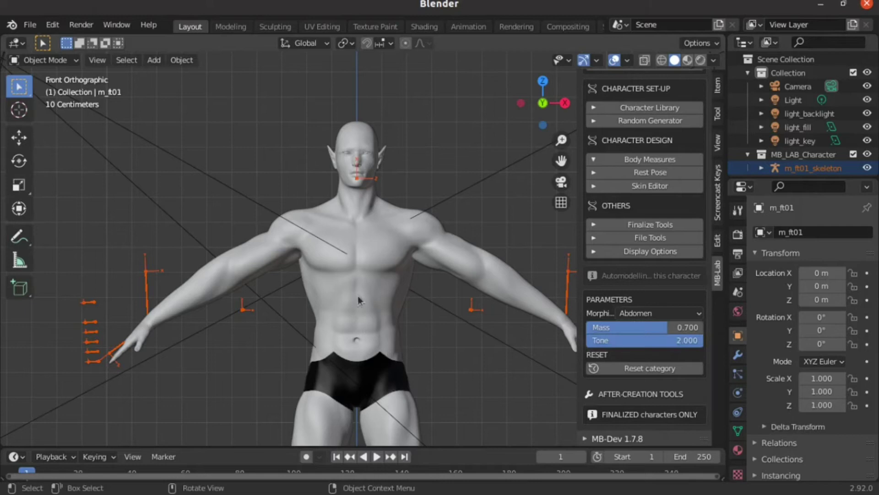
{"action": "left_click", "coordinate": [659, 345]}
{"action": "type", "text": "0"}
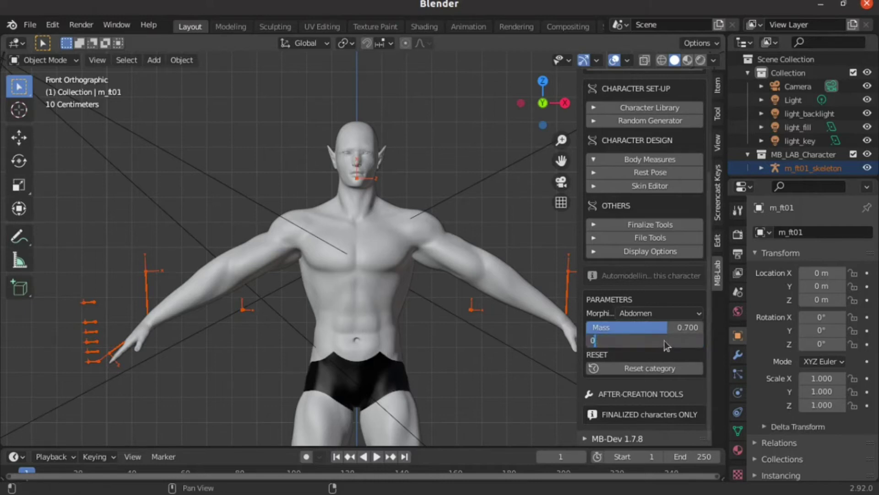
{"action": "key", "text": "Return"}
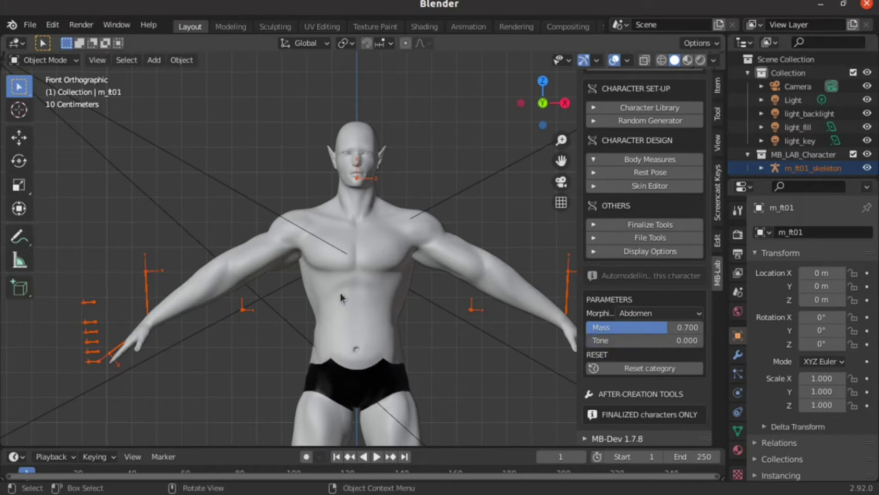
- Set abdomen Mass to 1 and abdomen Tone to 1.000
{"action": "left_click", "coordinate": [610, 339]}
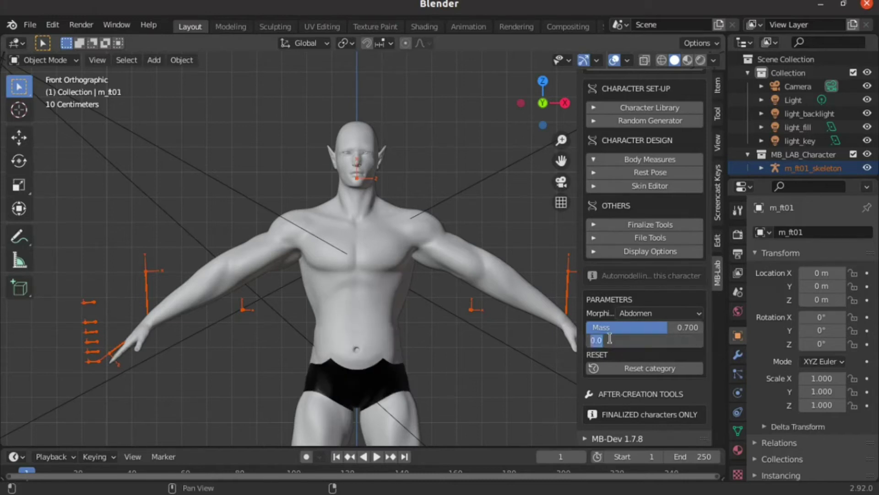
{"action": "left_click", "coordinate": [661, 331]}
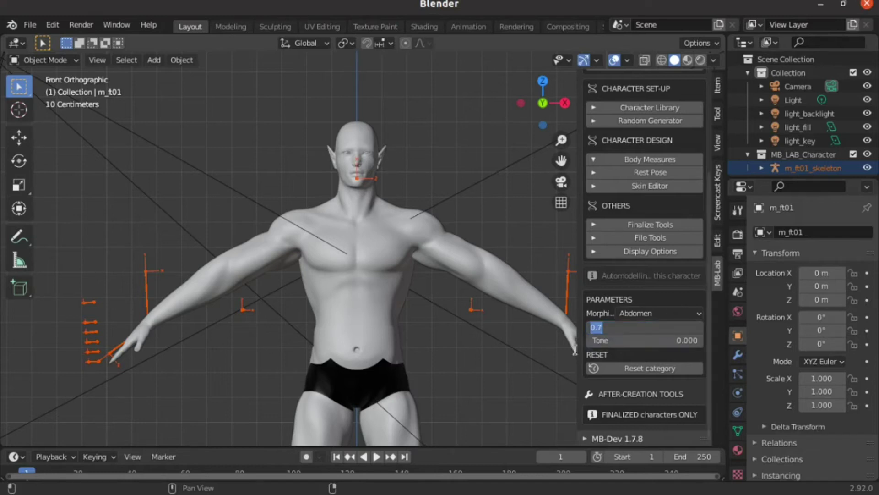
{"action": "type", "text": "1"}
{"action": "key", "text": "Return"}
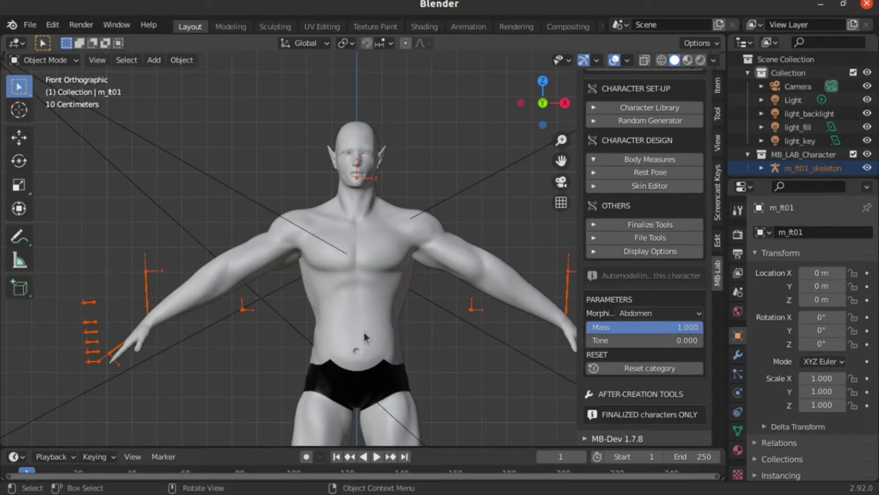
{"action": "double_click", "coordinate": [611, 342]}
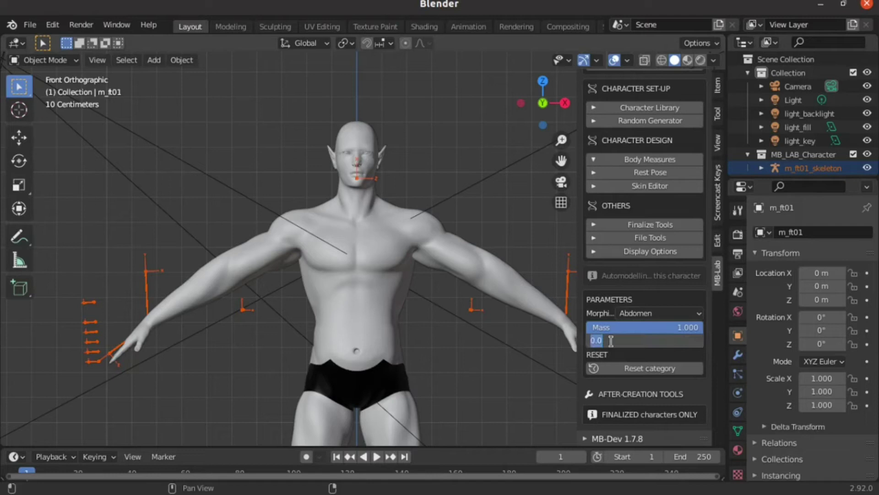
{"action": "type", "text": "1"}
{"action": "key", "text": "Return"}
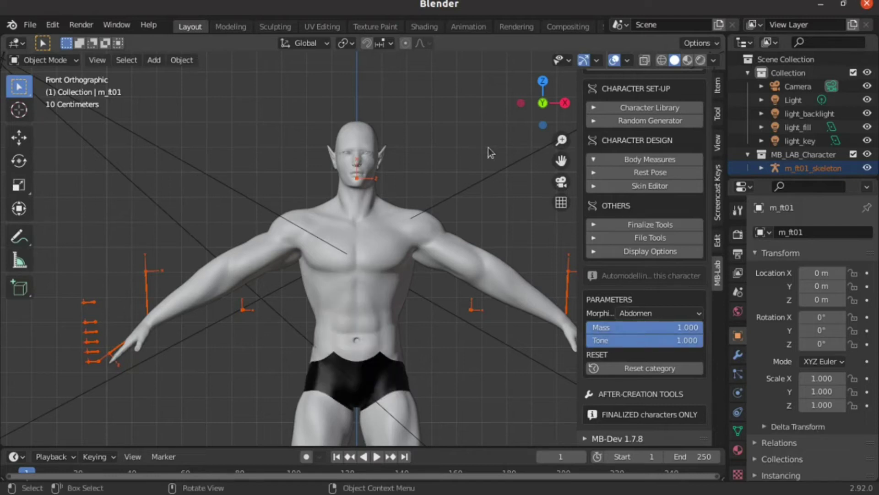
- Inspect the elf from above and the front, then expand the Finalize Tools section
{"action": "scroll", "coordinate": [621, 167], "scroll_direction": "up", "scroll_amount": 3}
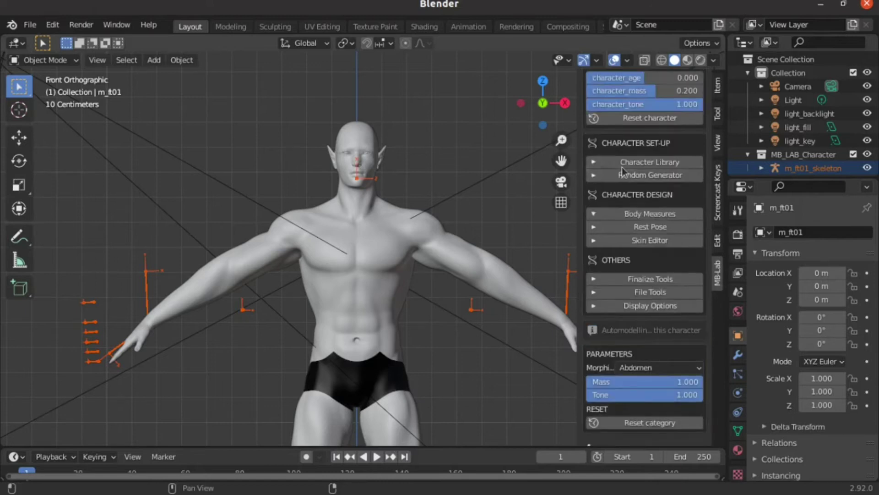
{"action": "scroll", "coordinate": [641, 155], "scroll_direction": "up", "scroll_amount": 4}
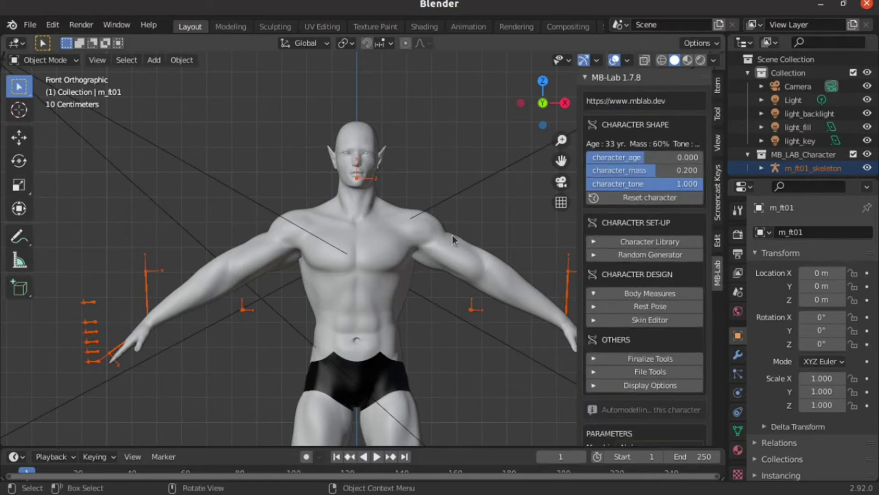
{"action": "scroll", "coordinate": [452, 234], "scroll_direction": "down", "scroll_amount": 4}
{"action": "scroll", "coordinate": [450, 293], "scroll_direction": "up", "scroll_amount": 2}
{"action": "mouse_move", "coordinate": [450, 321]}
{"action": "middle_mouse_down"}
{"action": "mouse_move", "coordinate": [455, 238]}
{"action": "mouse_move", "coordinate": [405, 292]}
{"action": "middle_mouse_up"}
{"action": "key", "text": "KP_1"}
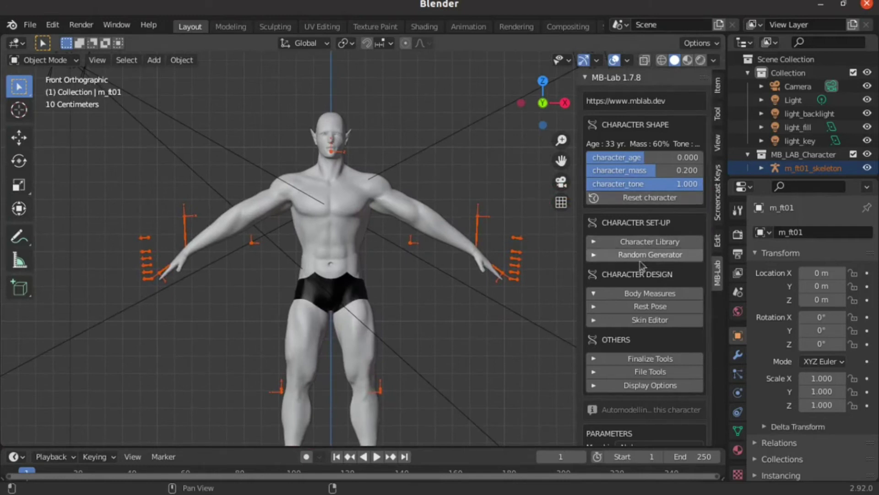
{"action": "scroll", "coordinate": [640, 271], "scroll_direction": "down", "scroll_amount": 3}
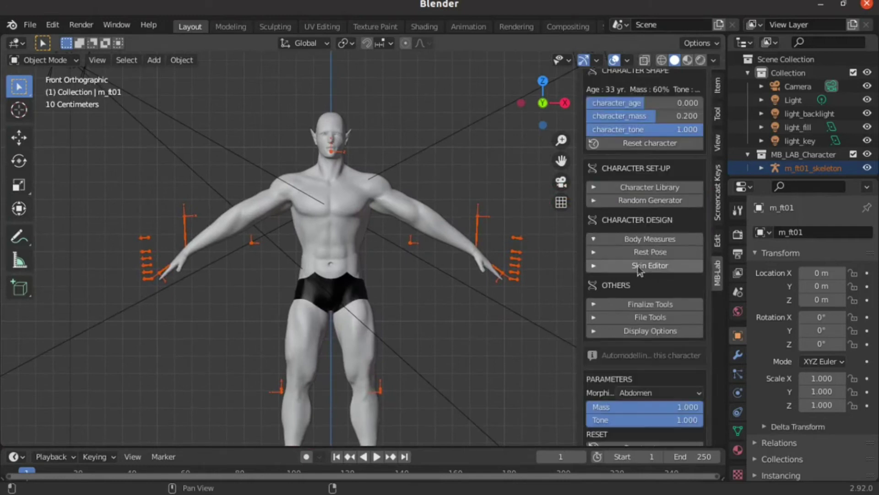
{"action": "left_click", "coordinate": [593, 307]}
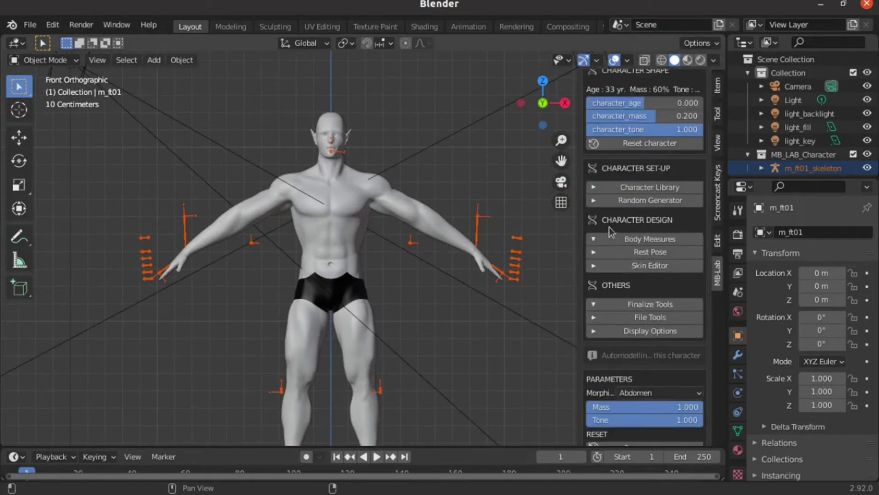
{"action": "scroll", "coordinate": [637, 184], "scroll_direction": "down", "scroll_amount": 8}
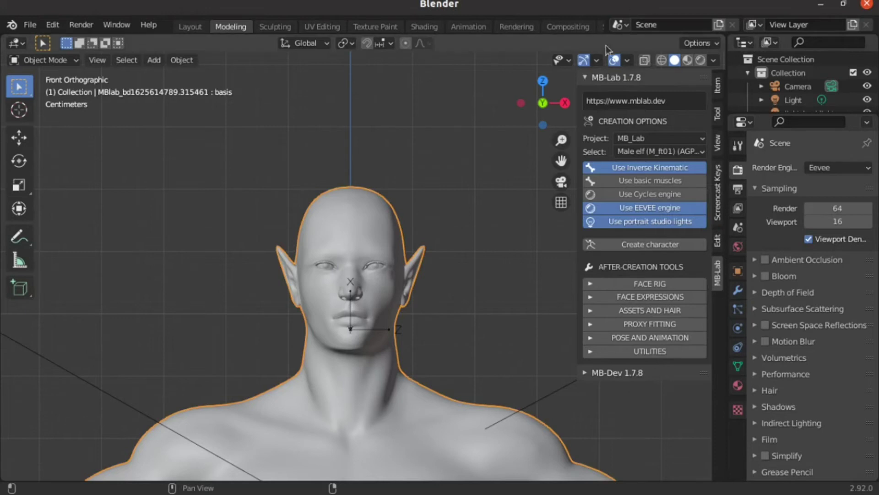
- From Assets and Hair, pick the Black_Cherry colour and generate particle hair on the elf
{"action": "left_click", "coordinate": [589, 313]}
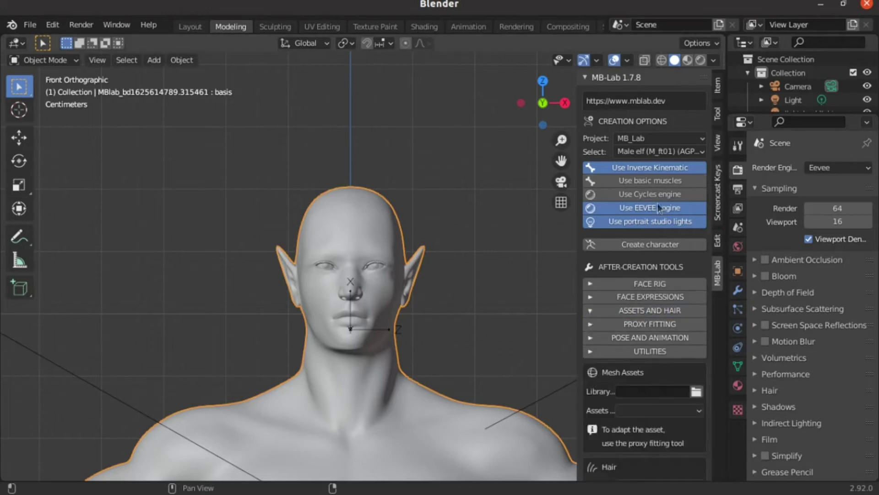
{"action": "scroll", "coordinate": [658, 203], "scroll_direction": "down", "scroll_amount": 4}
{"action": "scroll", "coordinate": [661, 195], "scroll_direction": "down", "scroll_amount": 3}
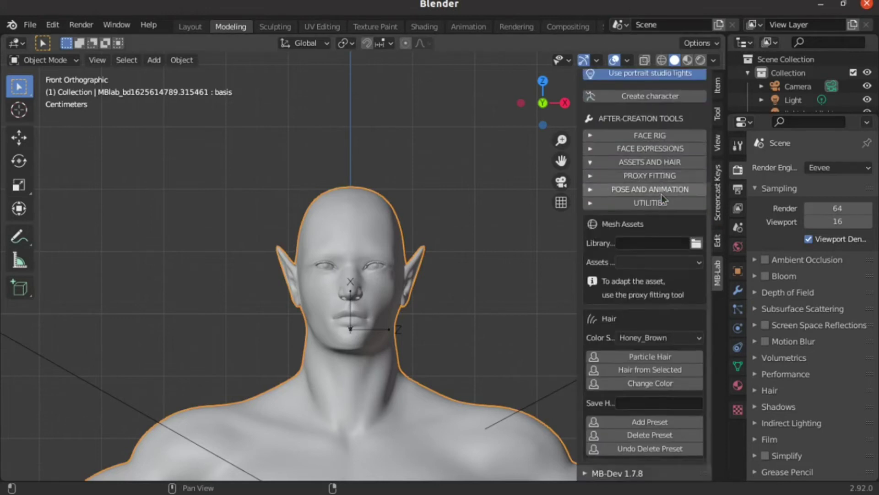
{"action": "left_click", "coordinate": [653, 337]}
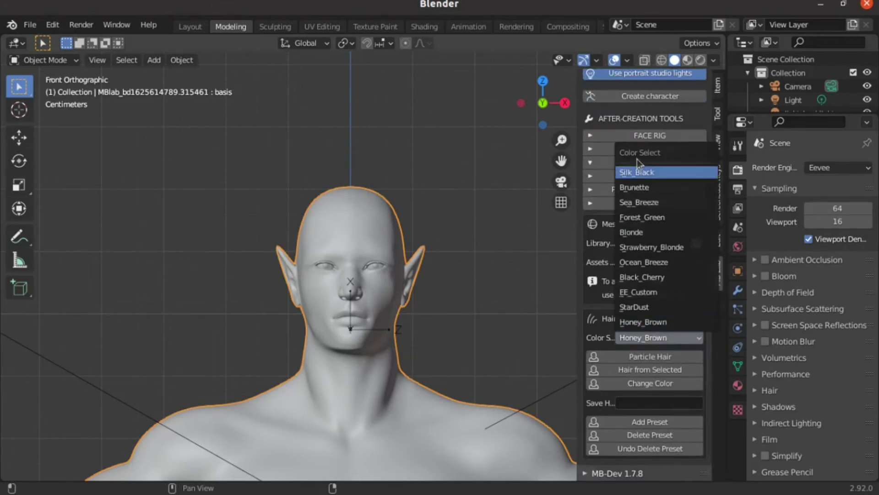
{"action": "left_click", "coordinate": [656, 276]}
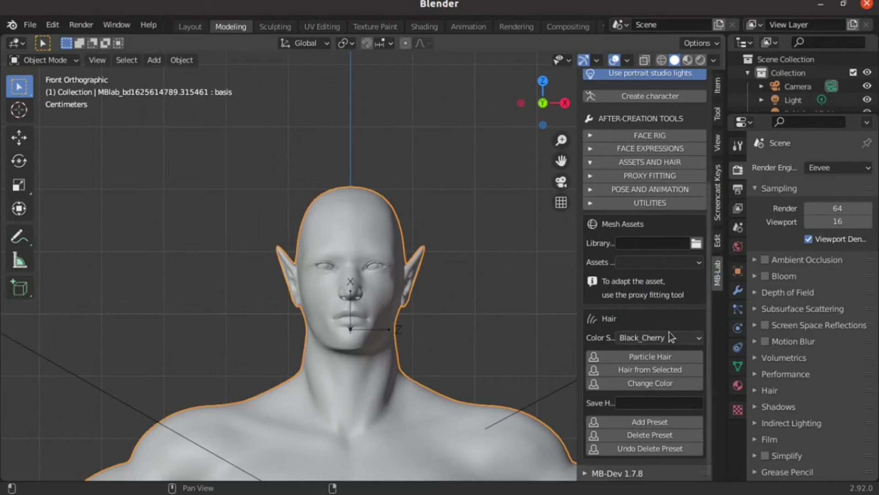
{"action": "left_click", "coordinate": [610, 358]}
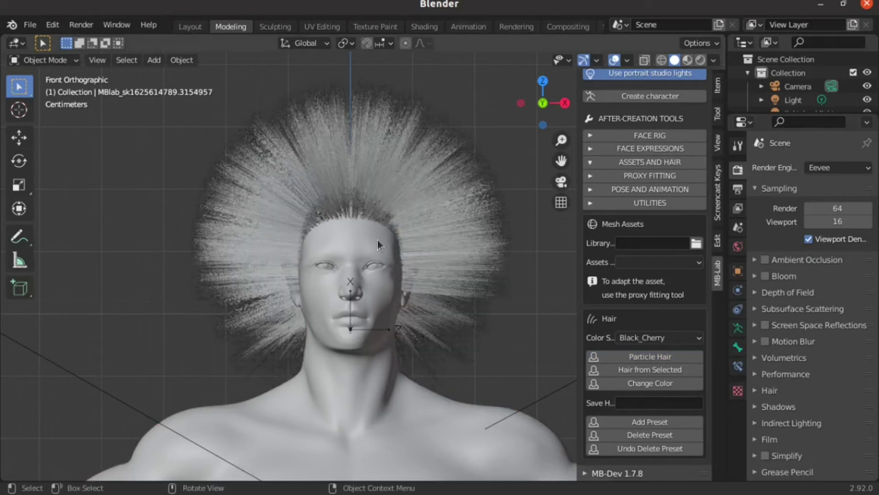
- On Head_Hair, cut the particle Hair Length to 0.1 m, then 0.05 m
{"action": "left_click", "coordinate": [343, 209]}
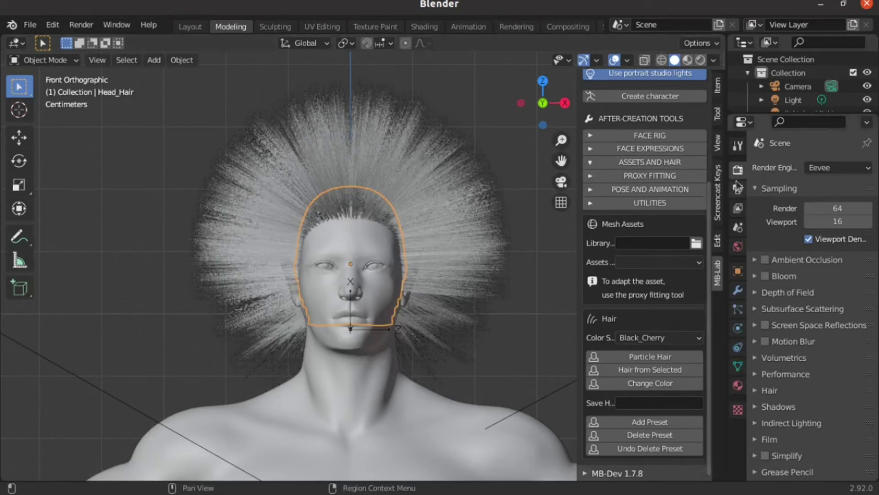
{"action": "left_click", "coordinate": [737, 310]}
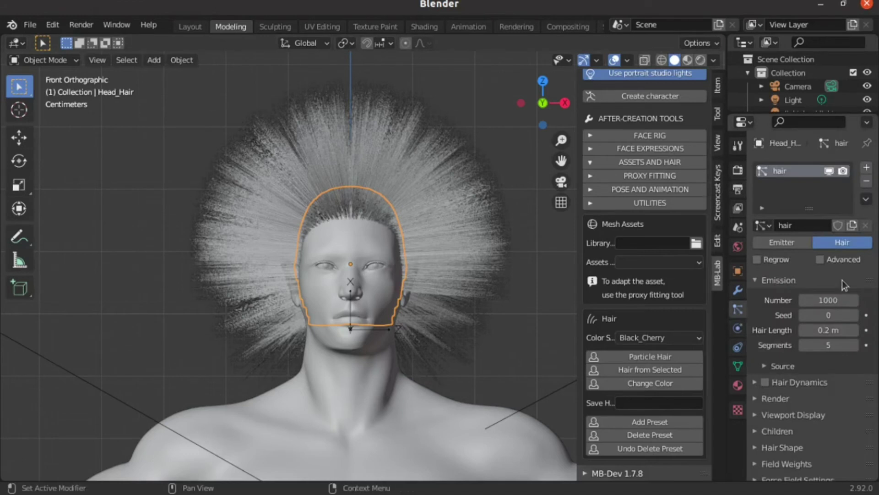
{"action": "left_click", "coordinate": [817, 330]}
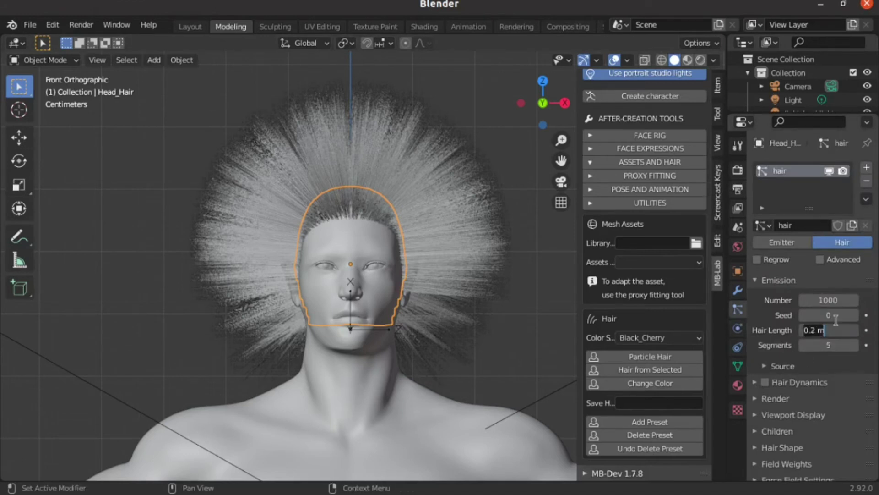
{"action": "type", "text": "0.1"}
{"action": "key", "text": "Return"}
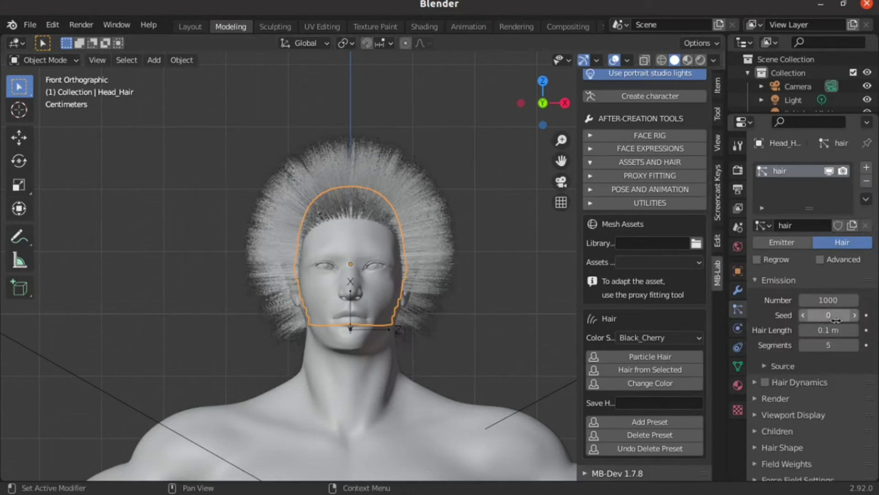
{"action": "left_click", "coordinate": [838, 327]}
{"action": "type", "text": "0.05"}
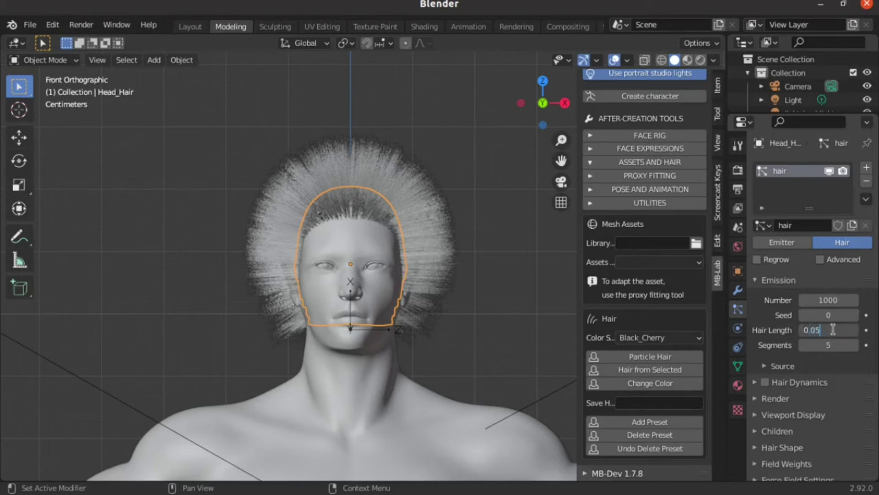
{"action": "key", "text": "Return"}
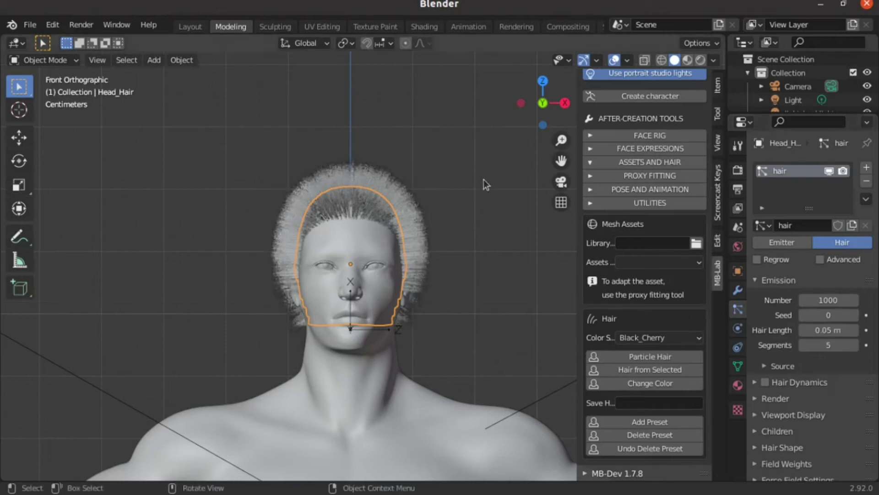
{"action": "left_click", "coordinate": [411, 206]}
- Enter Particle Edit on Head_Hair and comb both sides' hair up toward the crown
{"action": "left_click", "coordinate": [340, 210]}
{"action": "left_click", "coordinate": [43, 60]}
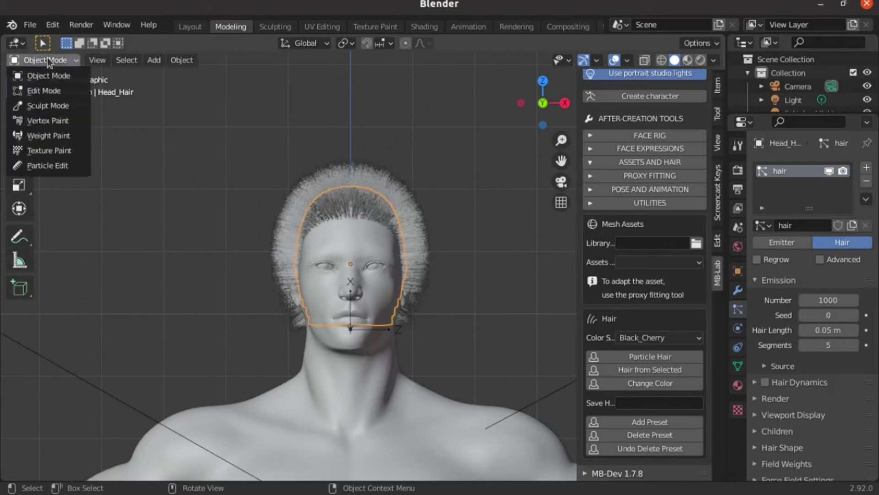
{"action": "left_click", "coordinate": [60, 170]}
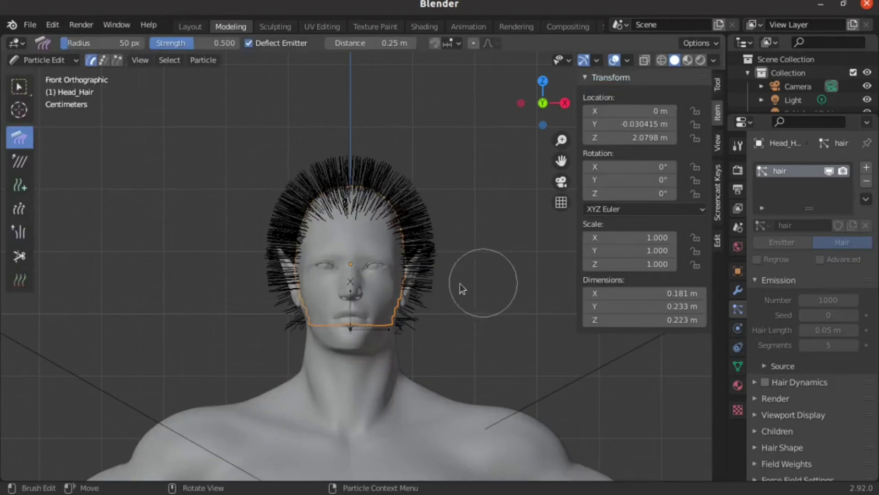
{"action": "scroll", "coordinate": [461, 282], "scroll_direction": "up", "scroll_amount": 3}
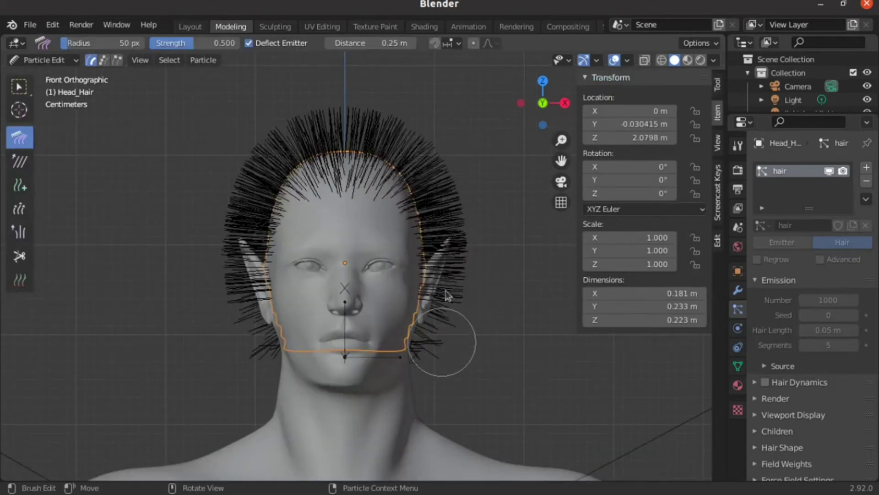
{"action": "left_click_drag", "start_coordinate": [446, 344], "coordinate": [453, 226]}
{"action": "left_click_drag", "start_coordinate": [433, 334], "coordinate": [386, 171]}
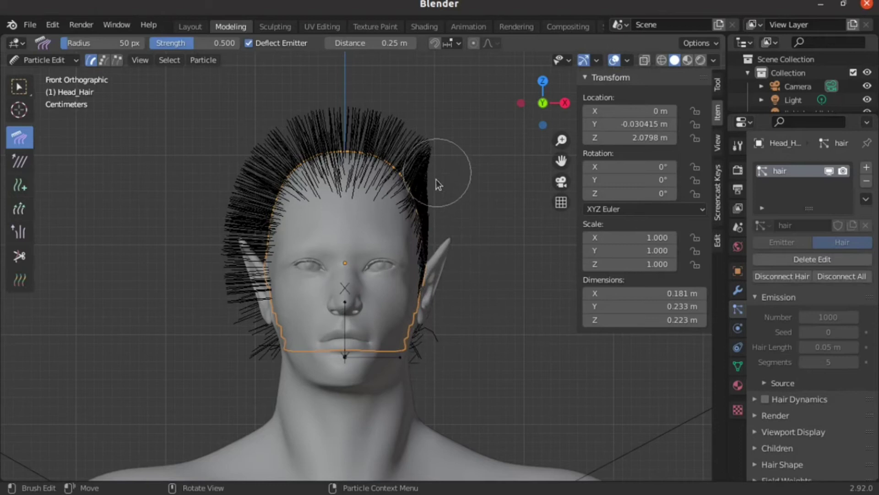
{"action": "left_click_drag", "start_coordinate": [249, 362], "coordinate": [236, 197]}
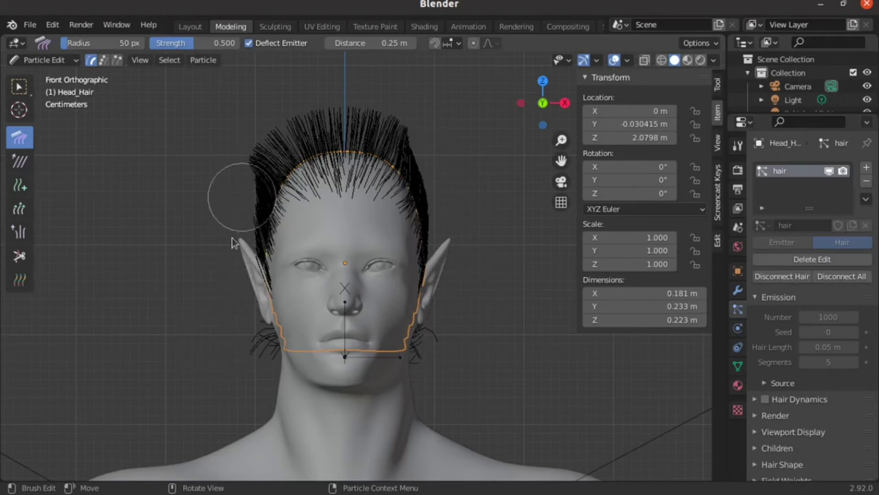
{"action": "mouse_move", "coordinate": [245, 353]}
{"action": "left_mouse_down"}
{"action": "mouse_move", "coordinate": [226, 240]}
{"action": "mouse_move", "coordinate": [249, 150]}
{"action": "mouse_move", "coordinate": [271, 121]}
{"action": "mouse_move", "coordinate": [293, 123]}
{"action": "mouse_move", "coordinate": [304, 108]}
{"action": "mouse_move", "coordinate": [339, 119]}
{"action": "mouse_move", "coordinate": [479, 204]}
{"action": "left_mouse_up"}
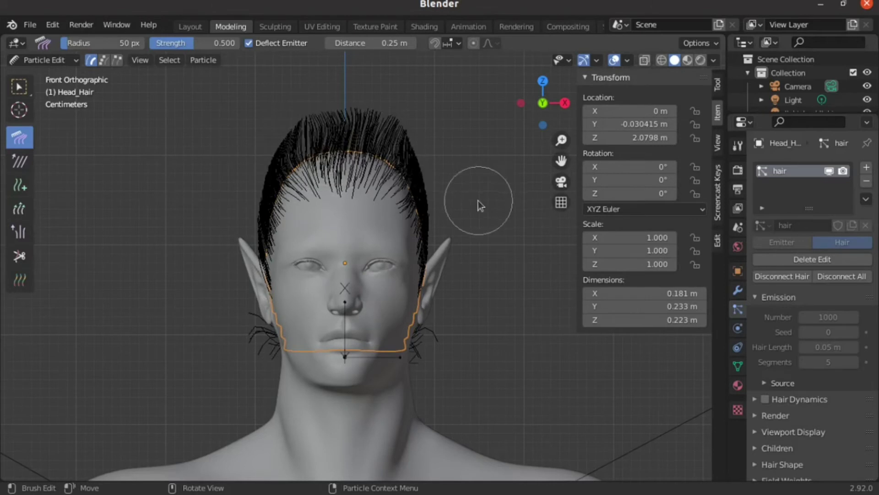
- Comb the back, nape and front strands back from side views, then the jaw strands
{"action": "key", "text": "KP_3"}
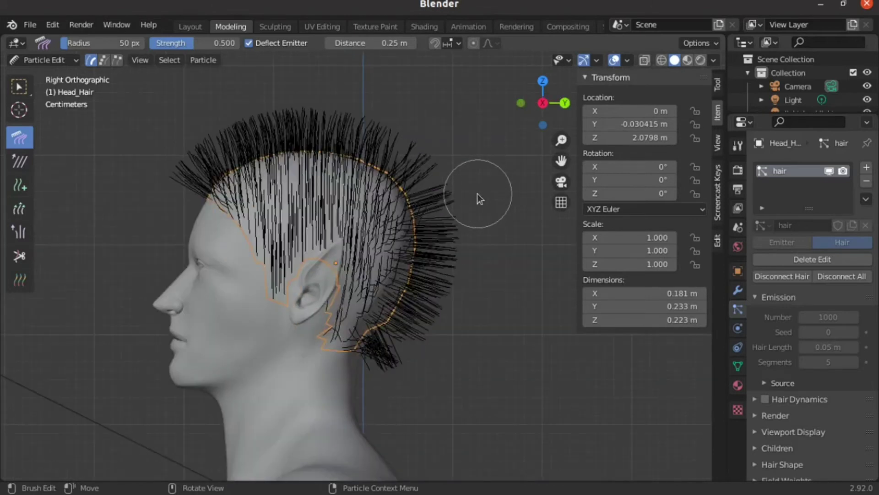
{"action": "mouse_move", "coordinate": [404, 329]}
{"action": "left_mouse_down"}
{"action": "mouse_move", "coordinate": [447, 166]}
{"action": "mouse_move", "coordinate": [392, 383]}
{"action": "mouse_move", "coordinate": [432, 187]}
{"action": "mouse_move", "coordinate": [407, 306]}
{"action": "mouse_move", "coordinate": [392, 137]}
{"action": "left_mouse_up"}
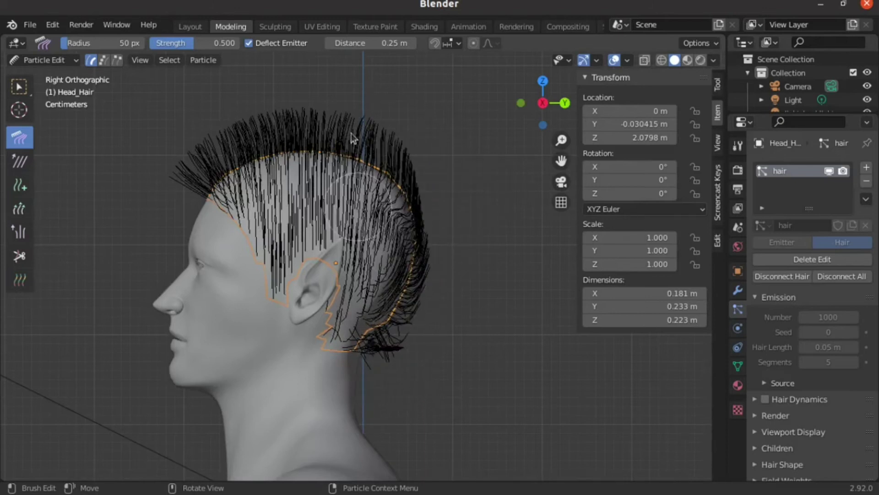
{"action": "mouse_move", "coordinate": [248, 198]}
{"action": "left_mouse_down"}
{"action": "mouse_move", "coordinate": [196, 206]}
{"action": "mouse_move", "coordinate": [202, 108]}
{"action": "mouse_move", "coordinate": [202, 162]}
{"action": "mouse_move", "coordinate": [324, 188]}
{"action": "mouse_move", "coordinate": [361, 293]}
{"action": "mouse_move", "coordinate": [367, 238]}
{"action": "mouse_move", "coordinate": [371, 293]}
{"action": "mouse_move", "coordinate": [317, 130]}
{"action": "left_mouse_up"}
{"action": "key", "text": "ctrl+KP_3"}
{"action": "key", "text": "KP_1"}
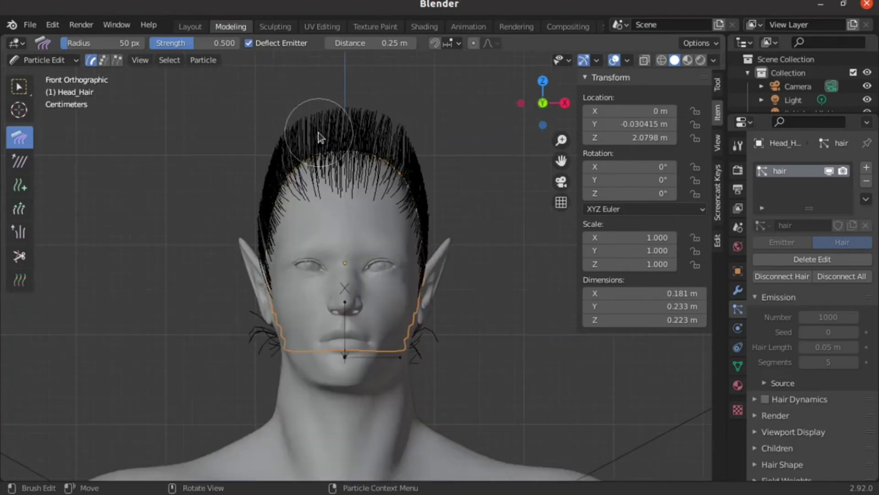
{"action": "mouse_move", "coordinate": [393, 374]}
{"action": "left_mouse_down"}
{"action": "mouse_move", "coordinate": [408, 349]}
{"action": "mouse_move", "coordinate": [427, 350]}
{"action": "mouse_move", "coordinate": [422, 371]}
{"action": "mouse_move", "coordinate": [433, 346]}
{"action": "mouse_move", "coordinate": [417, 391]}
{"action": "mouse_move", "coordinate": [261, 346]}
{"action": "mouse_move", "coordinate": [266, 373]}
{"action": "mouse_move", "coordinate": [259, 359]}
{"action": "left_mouse_up"}
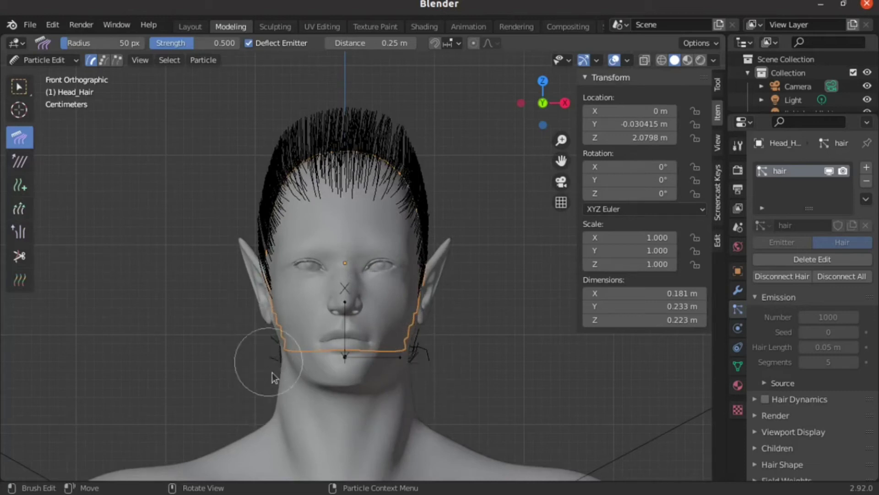
{"action": "left_click", "coordinate": [64, 60]}
- Return to Object Mode, deselect the hair, and zoom out then back in on the head
{"action": "left_click", "coordinate": [49, 75]}
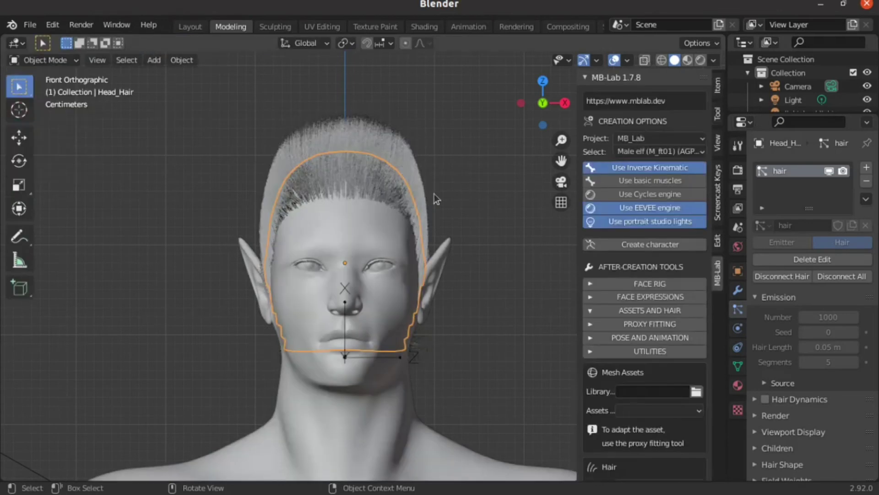
{"action": "left_click", "coordinate": [468, 223]}
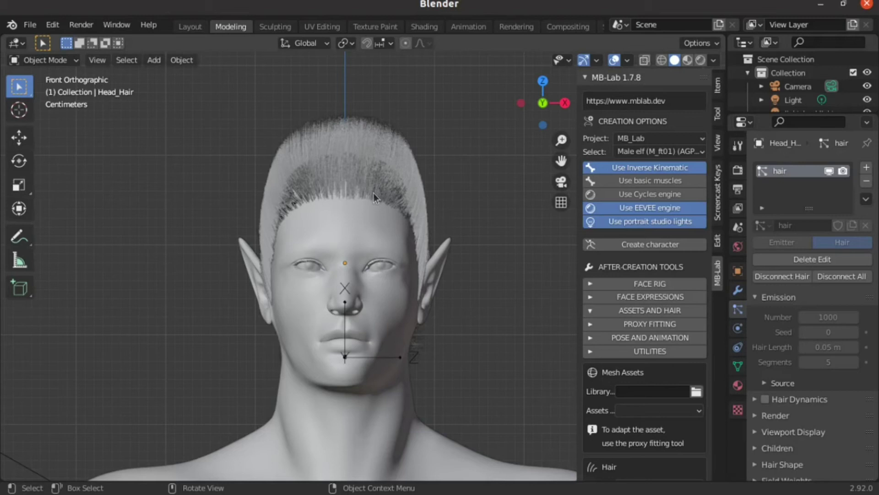
{"action": "scroll", "coordinate": [386, 261], "scroll_direction": "down", "scroll_amount": 1}
{"action": "scroll", "coordinate": [419, 258], "scroll_direction": "down", "scroll_amount": 2}
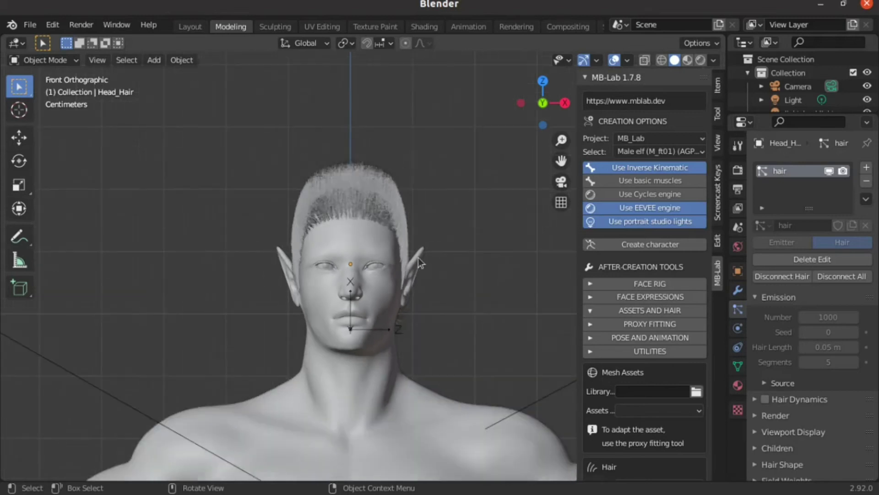
{"action": "scroll", "coordinate": [419, 258], "scroll_direction": "down", "scroll_amount": 4}
{"action": "scroll", "coordinate": [419, 257], "scroll_direction": "down", "scroll_amount": 2}
{"action": "scroll", "coordinate": [428, 270], "scroll_direction": "down", "scroll_amount": 3}
{"action": "scroll", "coordinate": [428, 271], "scroll_direction": "up", "scroll_amount": 5}
{"action": "scroll", "coordinate": [427, 273], "scroll_direction": "up", "scroll_amount": 2}
{"action": "scroll", "coordinate": [426, 276], "scroll_direction": "up", "scroll_amount": 2}
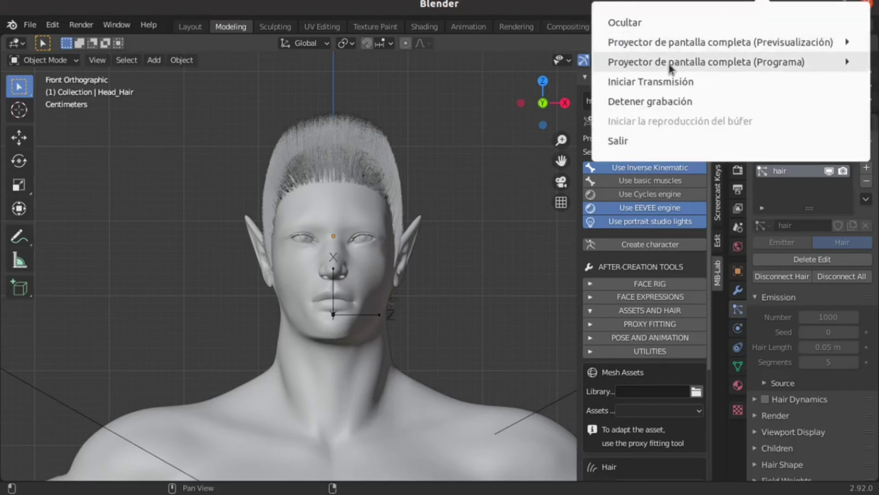
- Apply the red-top, black-root hair material and view the hair from the side
{"action": "left_click", "coordinate": [655, 106]}
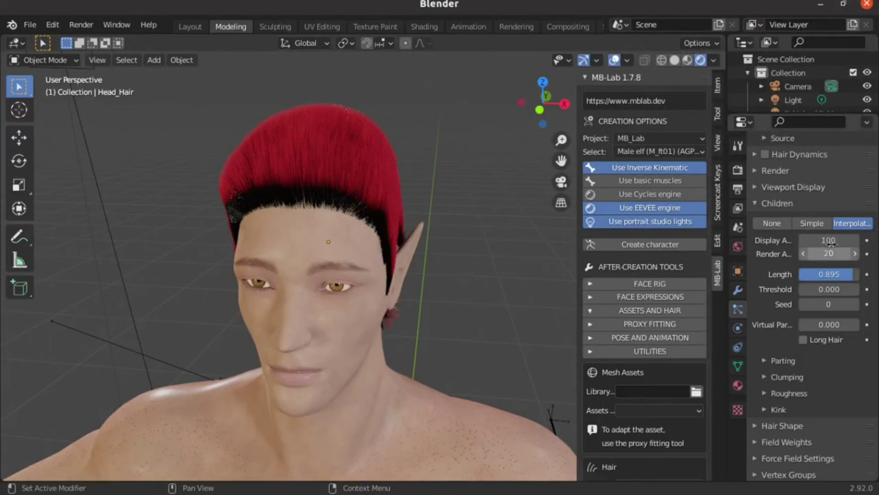
{"action": "mouse_move", "coordinate": [406, 270]}
{"action": "middle_mouse_down"}
{"action": "mouse_move", "coordinate": [374, 257]}
{"action": "mouse_move", "coordinate": [382, 258]}
{"action": "middle_mouse_up"}
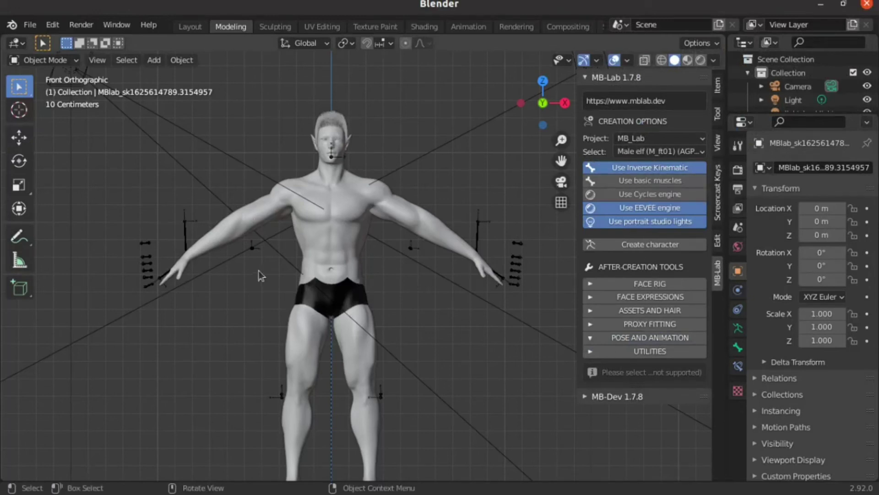
- Switch the elf's rig into Pose Mode
{"action": "mouse_move", "coordinate": [239, 268]}
{"action": "middle_mouse_down"}
{"action": "mouse_move", "coordinate": [304, 321]}
{"action": "mouse_move", "coordinate": [183, 287]}
{"action": "middle_mouse_up"}
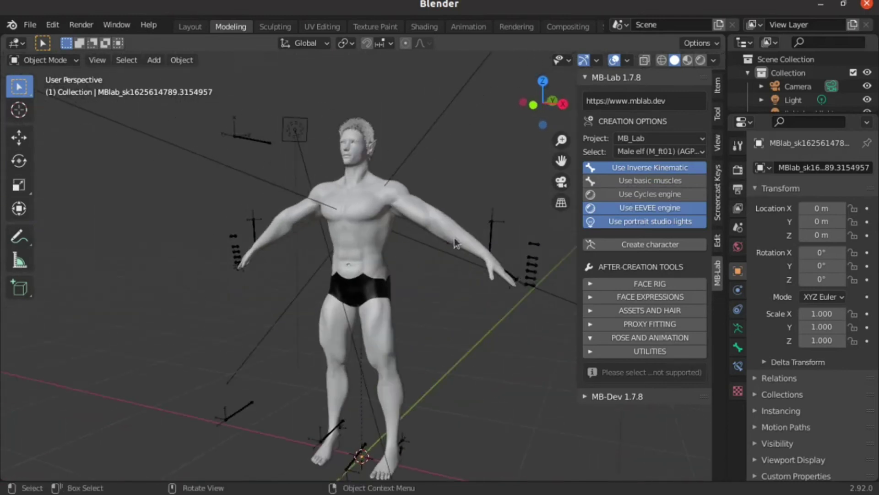
{"action": "left_click", "coordinate": [63, 60]}
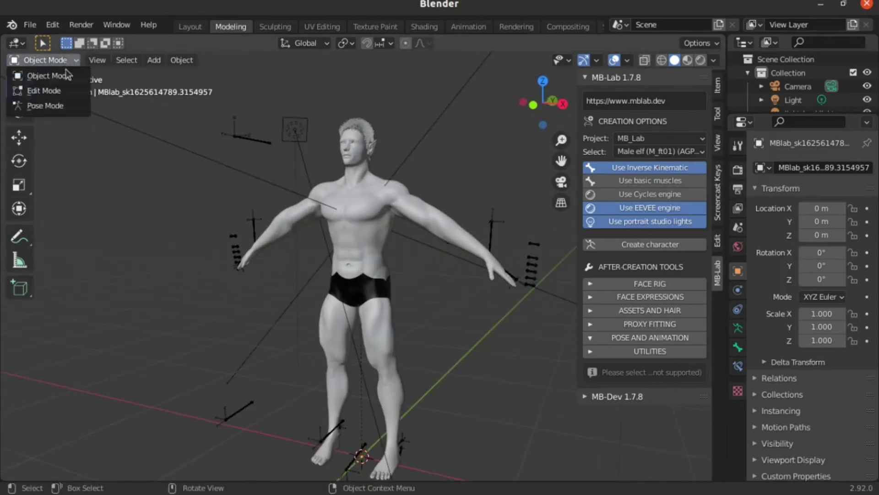
{"action": "left_click", "coordinate": [46, 105]}
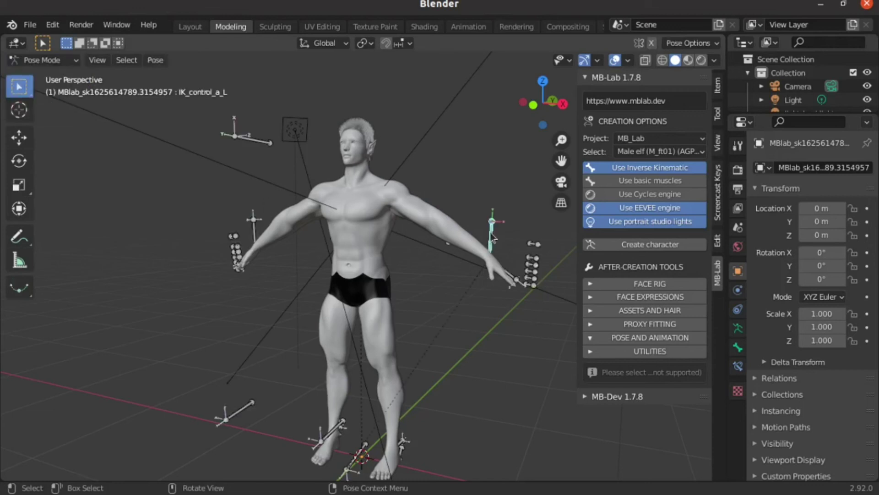
- Lower the left hand IK control down beside the hip
{"action": "left_click", "coordinate": [466, 163]}
{"action": "left_click", "coordinate": [493, 234]}
{"action": "key", "text": "g"}
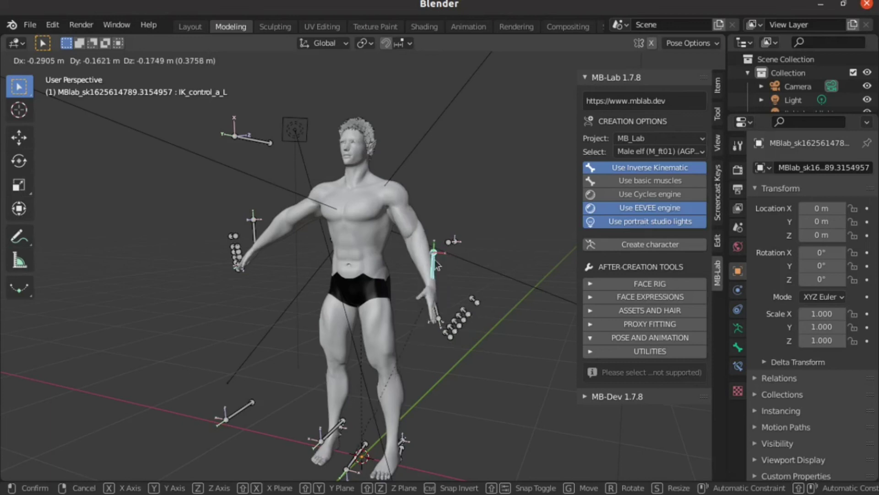
{"action": "left_click", "coordinate": [436, 265]}
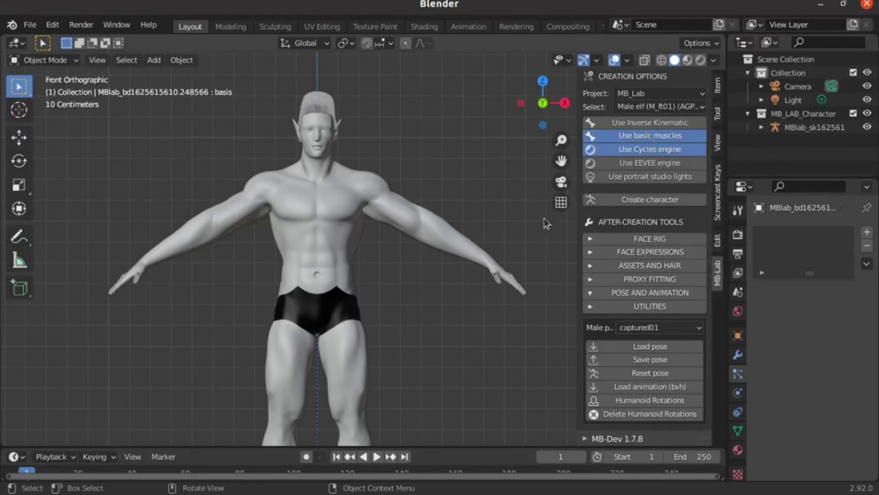
- Expand MB-Lab's Pose and Animation panel and browse the preset male poses
{"action": "left_click", "coordinate": [594, 307]}
{"action": "left_click", "coordinate": [593, 307]}
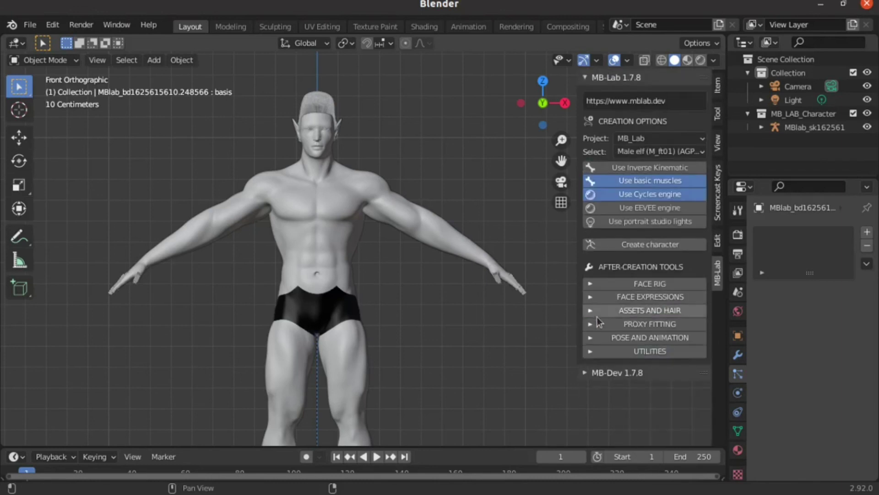
{"action": "left_click", "coordinate": [587, 338]}
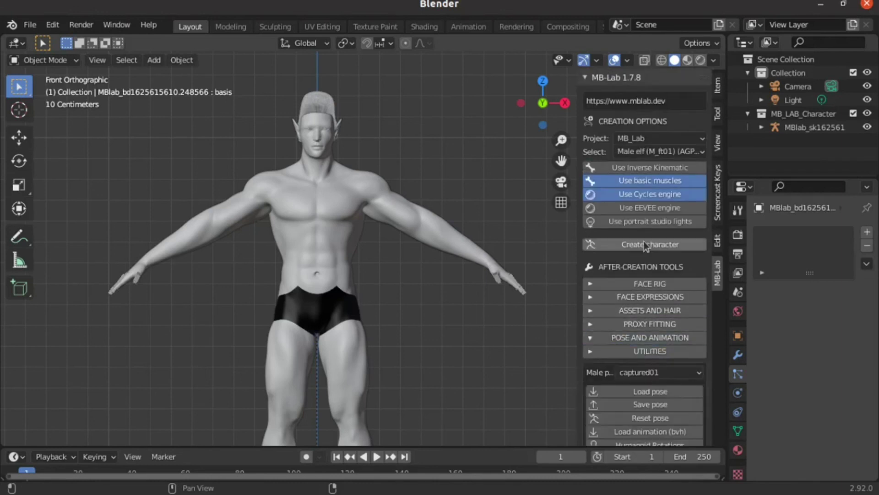
{"action": "scroll", "coordinate": [664, 339], "scroll_direction": "down", "scroll_amount": 2}
{"action": "left_click", "coordinate": [683, 329]}
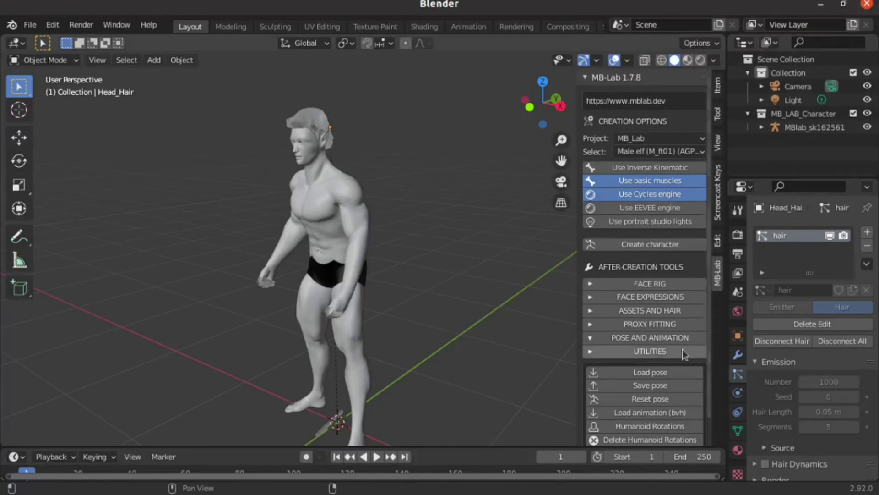
{"action": "scroll", "coordinate": [680, 263], "scroll_direction": "down", "scroll_amount": 2}
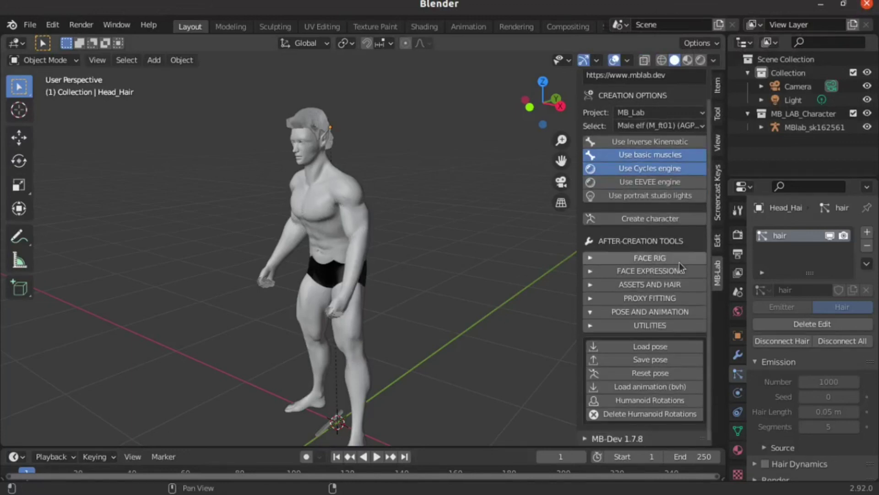
{"action": "left_click", "coordinate": [590, 315]}
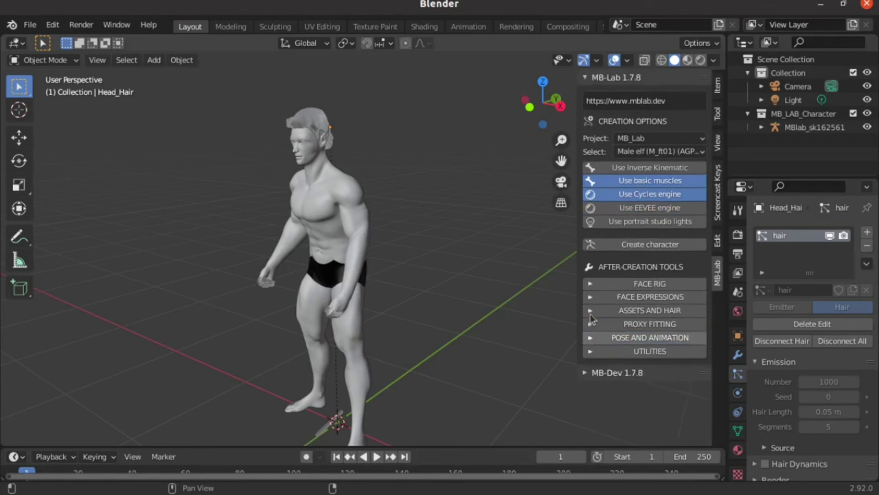
{"action": "left_click", "coordinate": [593, 337]}
{"action": "scroll", "coordinate": [595, 334], "scroll_direction": "down", "scroll_amount": 2}
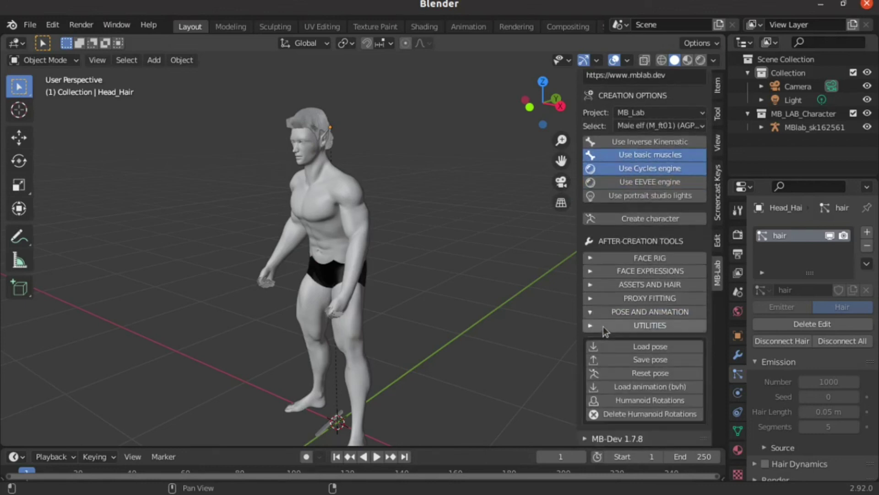
- Cancel loading a pose file and reset the elf to his default rest pose
{"action": "left_click", "coordinate": [625, 345]}
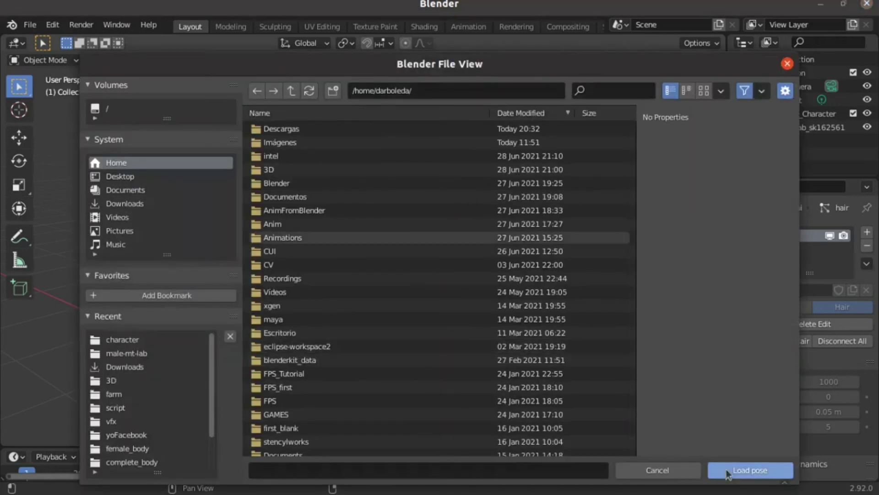
{"action": "left_click", "coordinate": [671, 470]}
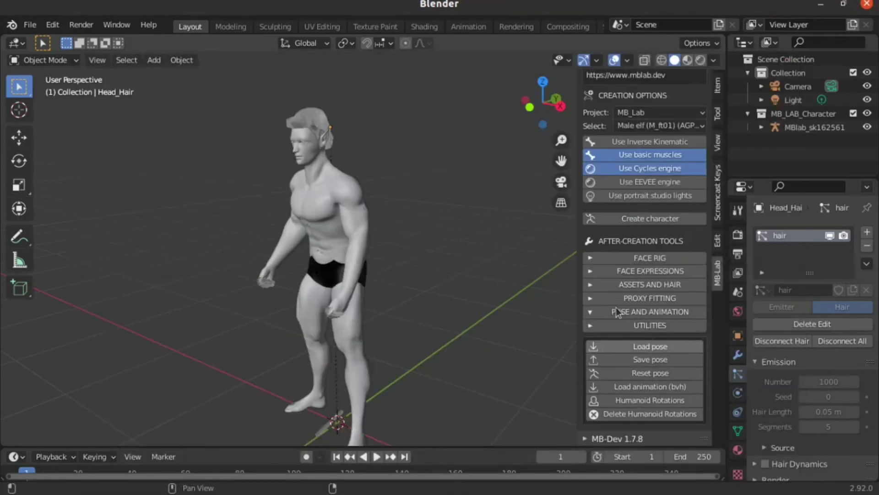
{"action": "left_click", "coordinate": [642, 378]}
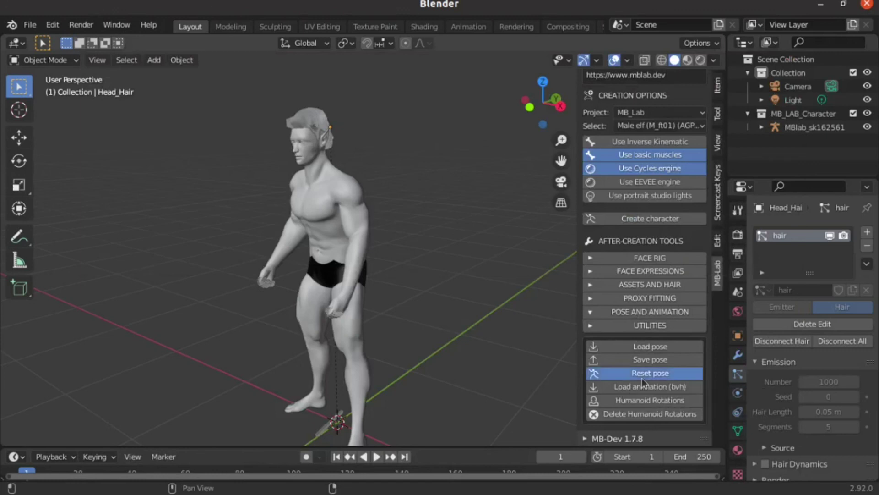
{"action": "left_click", "coordinate": [763, 0]}
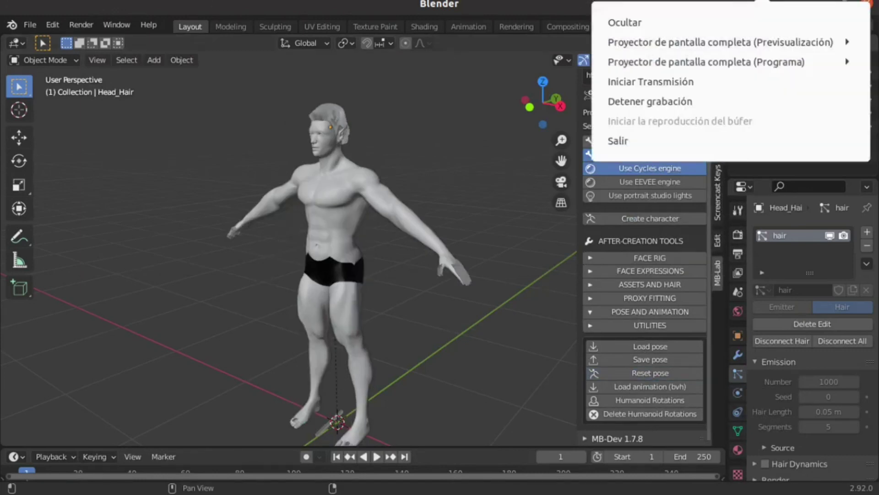
{"action": "key", "text": "Escape"}
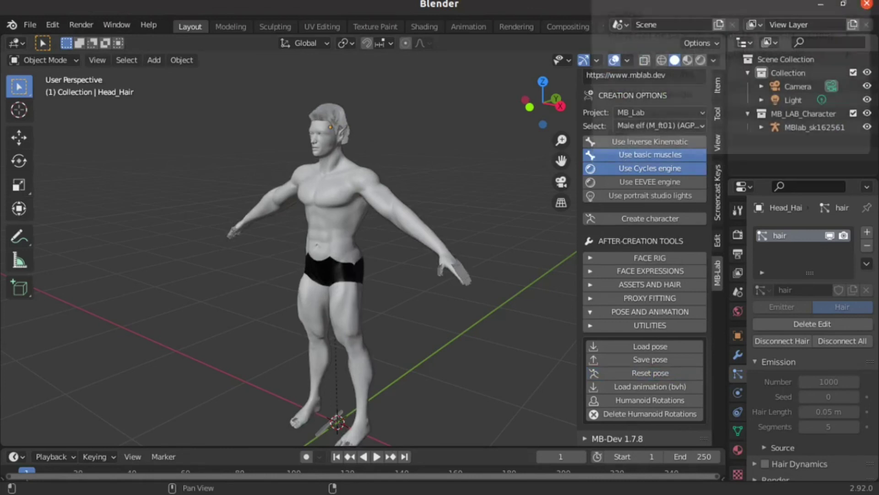
- Apply the gym02 preset from MB-Lab's male pose list
{"action": "left_click", "coordinate": [713, 1]}
{"action": "left_click", "coordinate": [710, 105]}
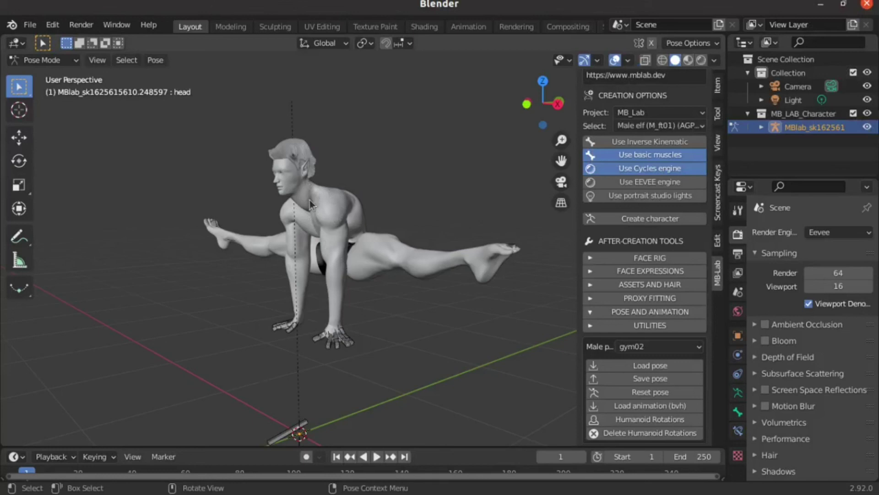
{"action": "left_click", "coordinate": [631, 348]}
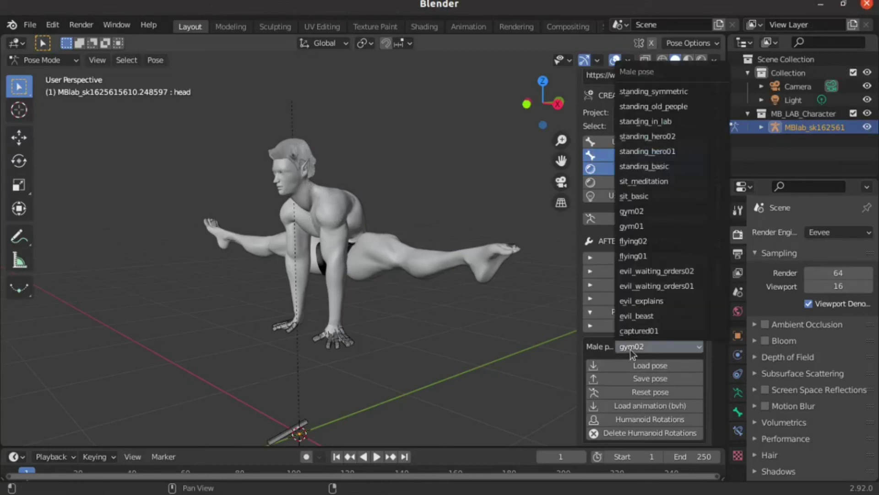
{"action": "left_click", "coordinate": [655, 212]}
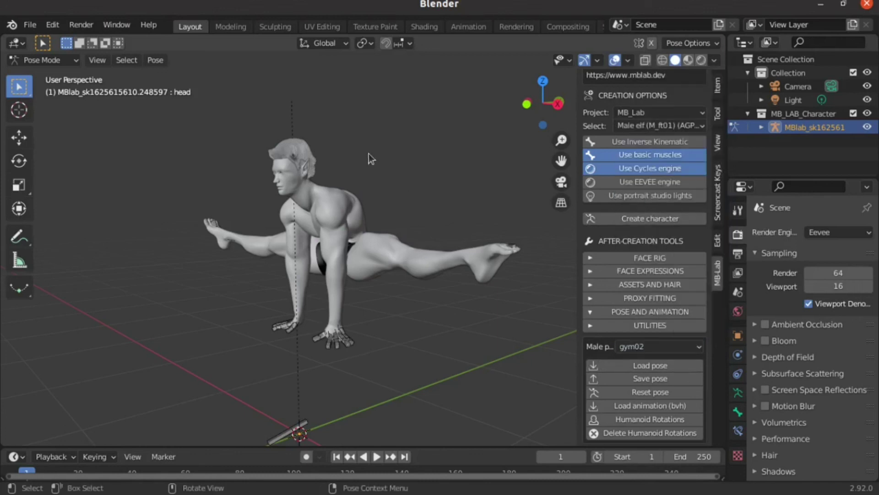